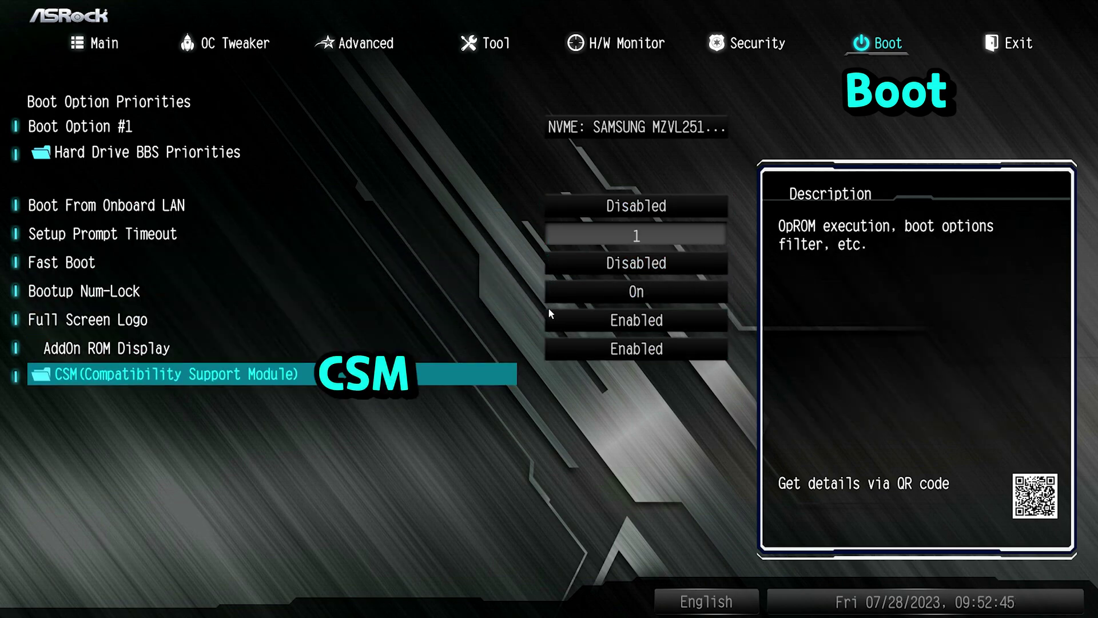
- Check the CSM submenu shows Enabled, then discard changes and exit setup
key("Return")
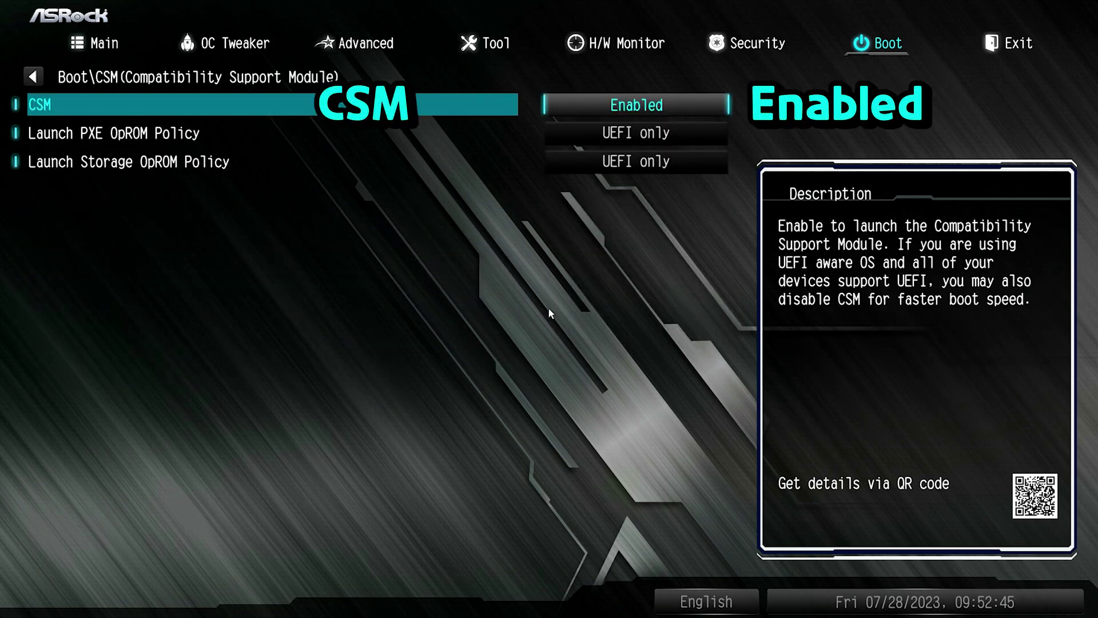
key("Escape")
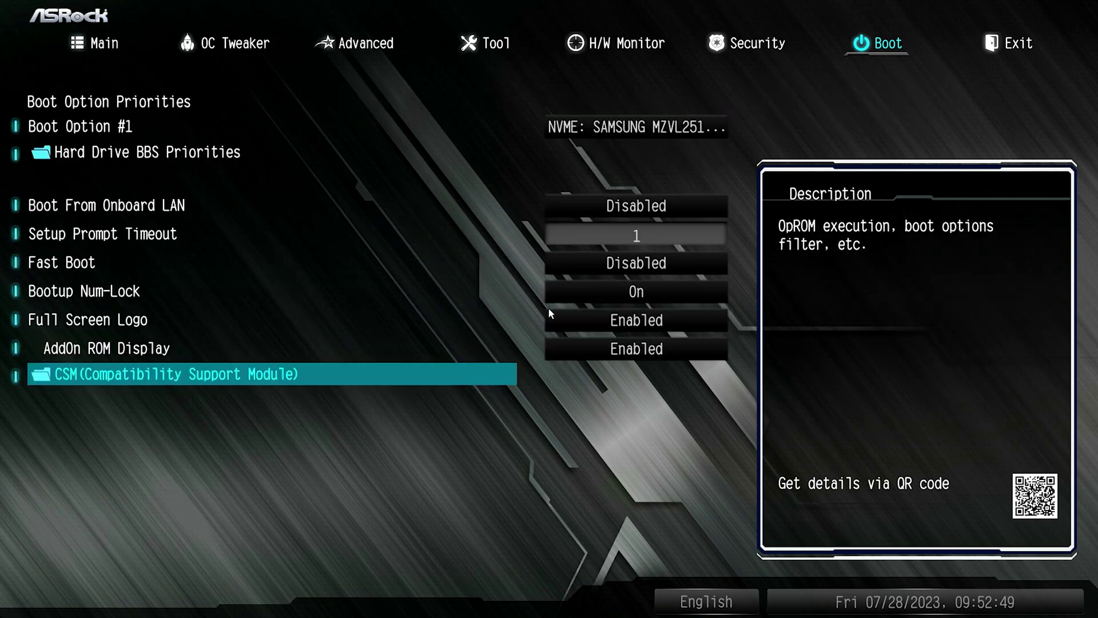
key("Escape")
key("Return")
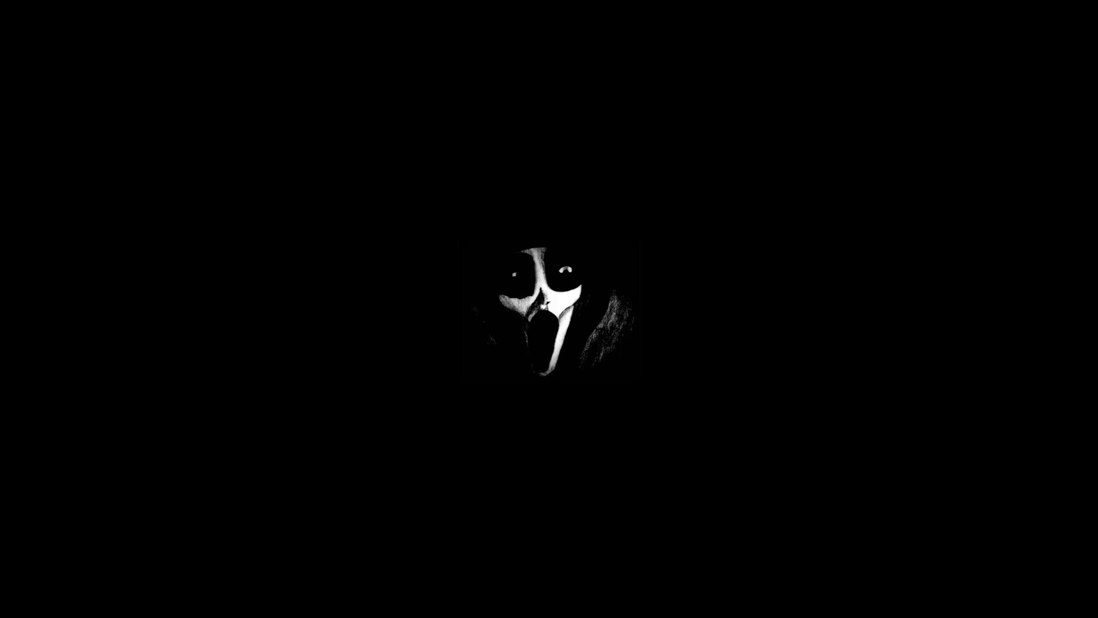
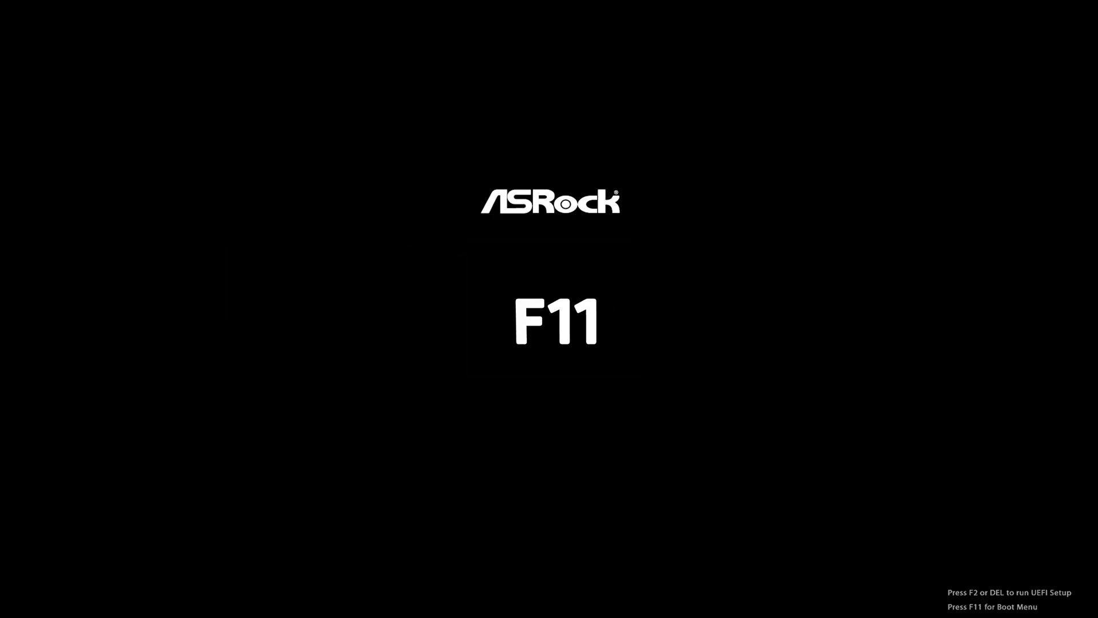
- Boot from the UEFI USB Flash Disk entry in the boot menu
key("Down")
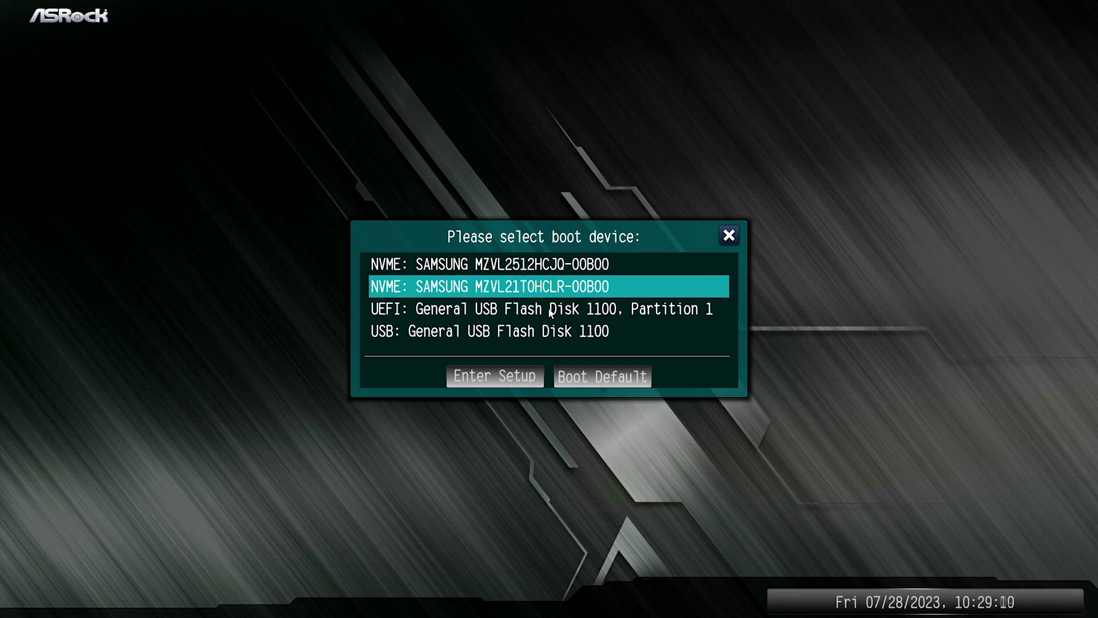
key("Down")
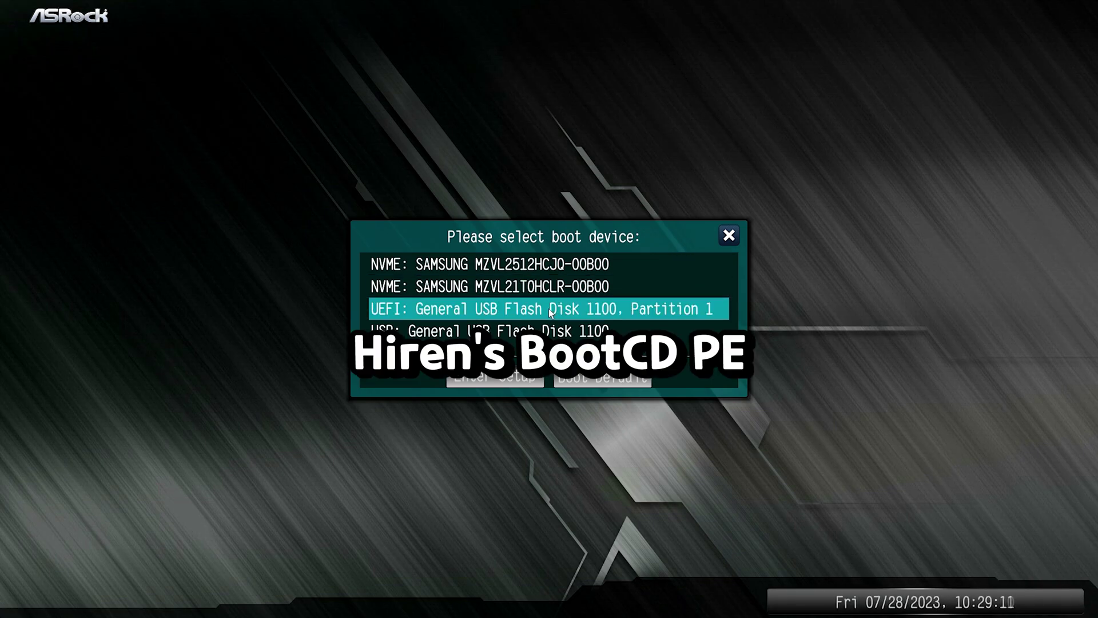
key("Return")
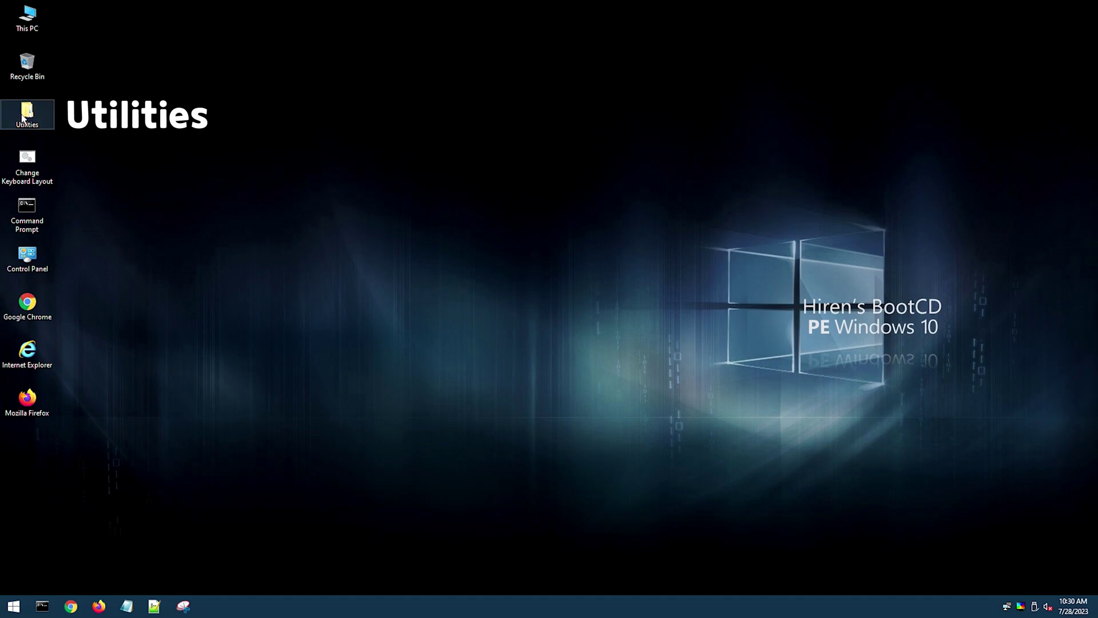
- In Hiren's BootCD PE, open Utilities > Hard Disk Tools > Partition Tools and launch EaseUS Partition Master
double_click(23, 118)
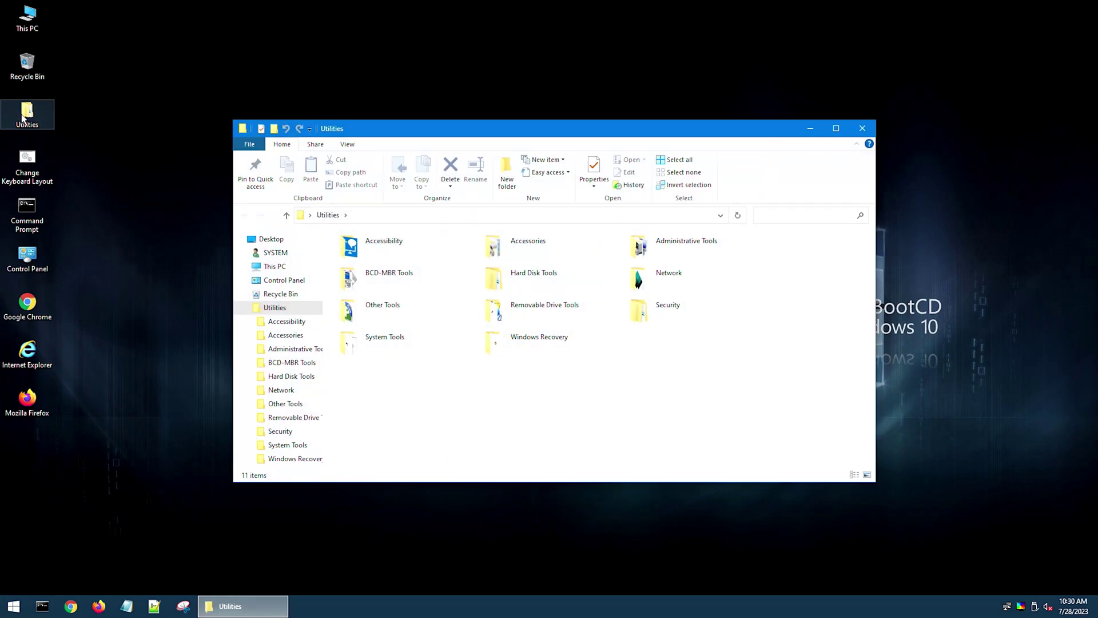
double_click(542, 281)
double_click(542, 280)
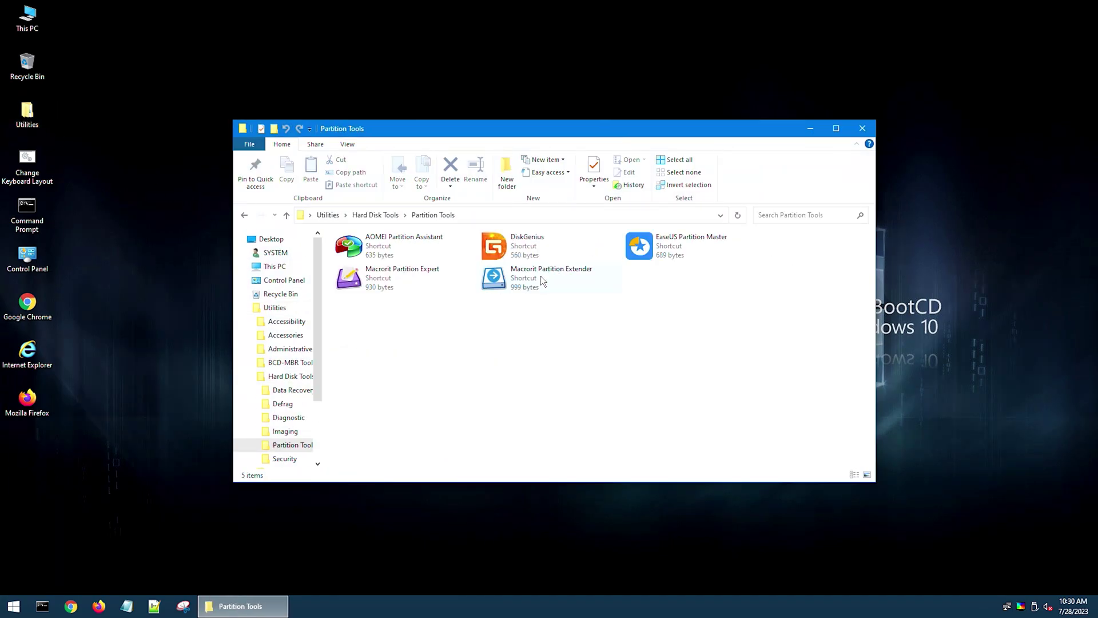
double_click(670, 245)
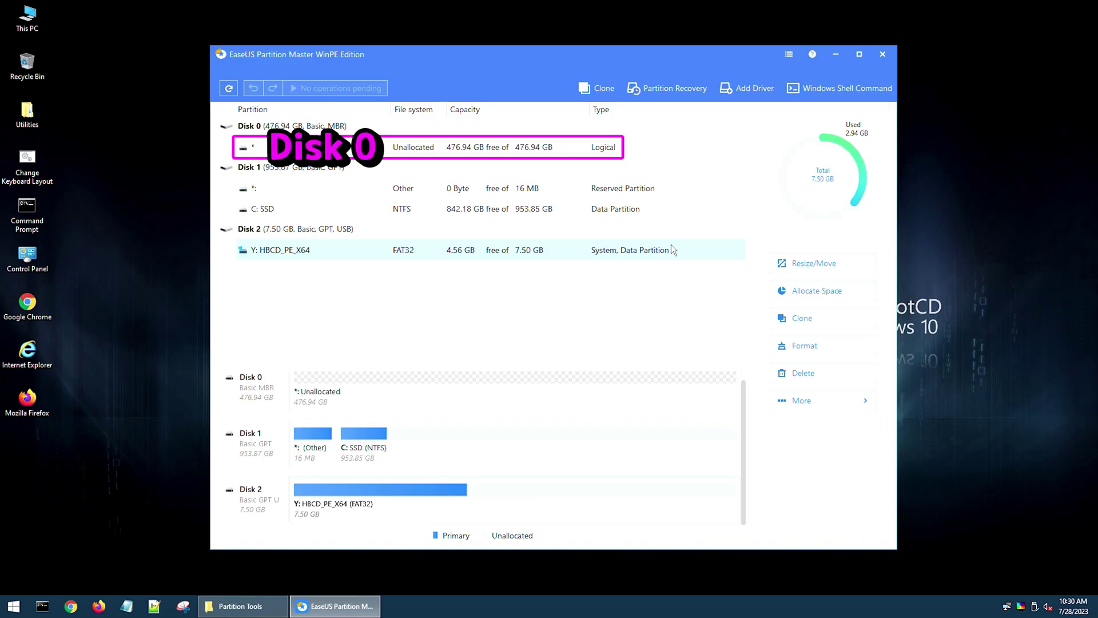
- Scan Disk 0 and check the lost 100 MB FAT32, 476.22 GB NTFS and 620 MB NTFS partitions
left_click(667, 90)
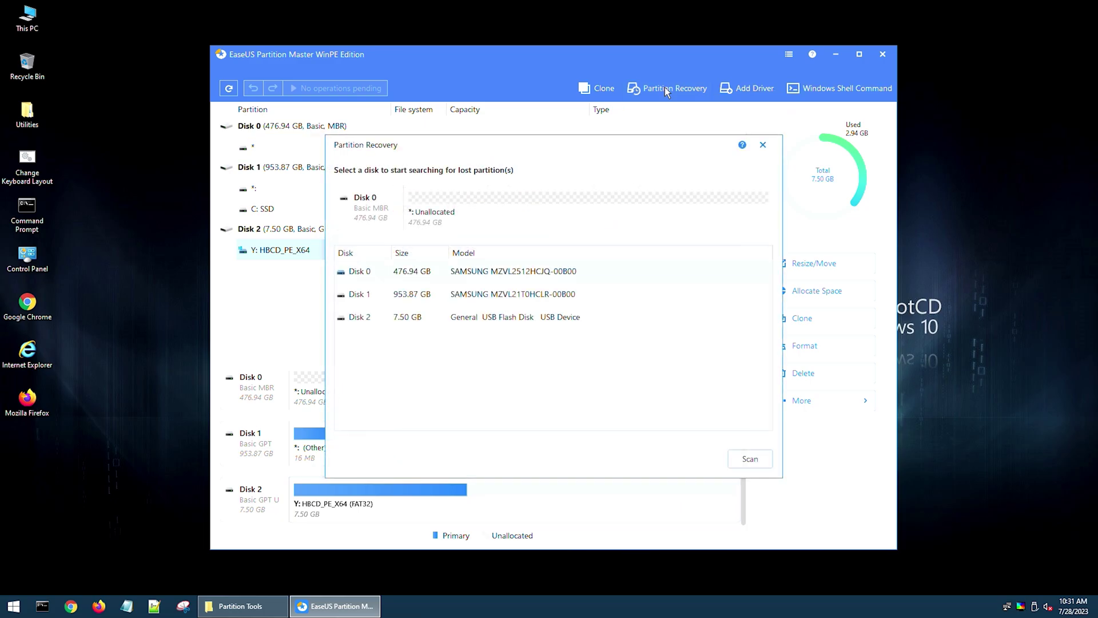
left_click(749, 460)
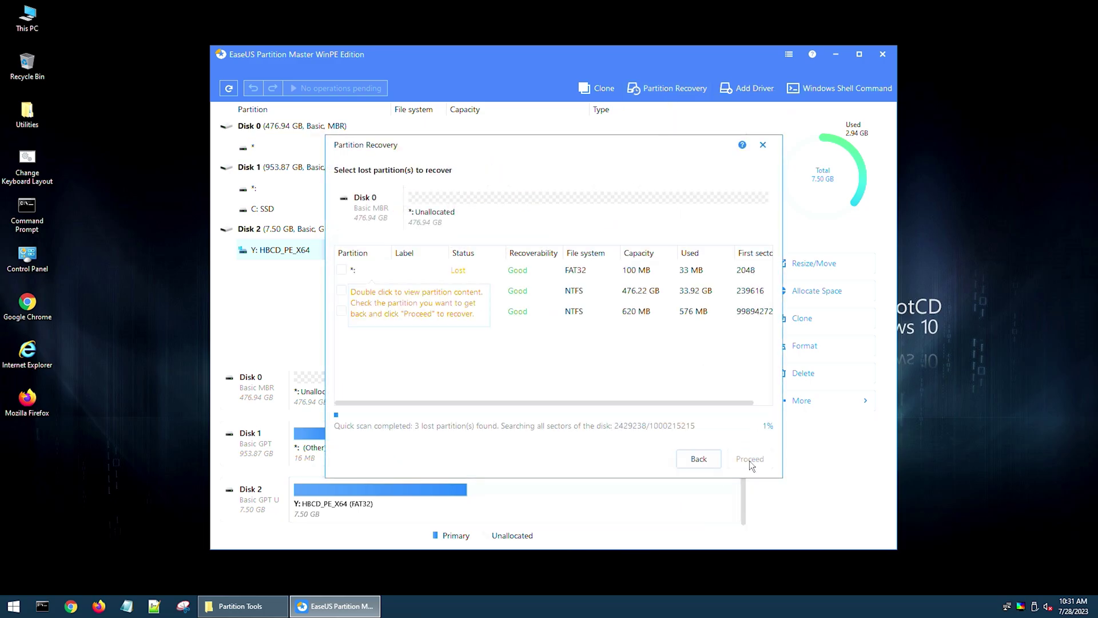
left_click(341, 270)
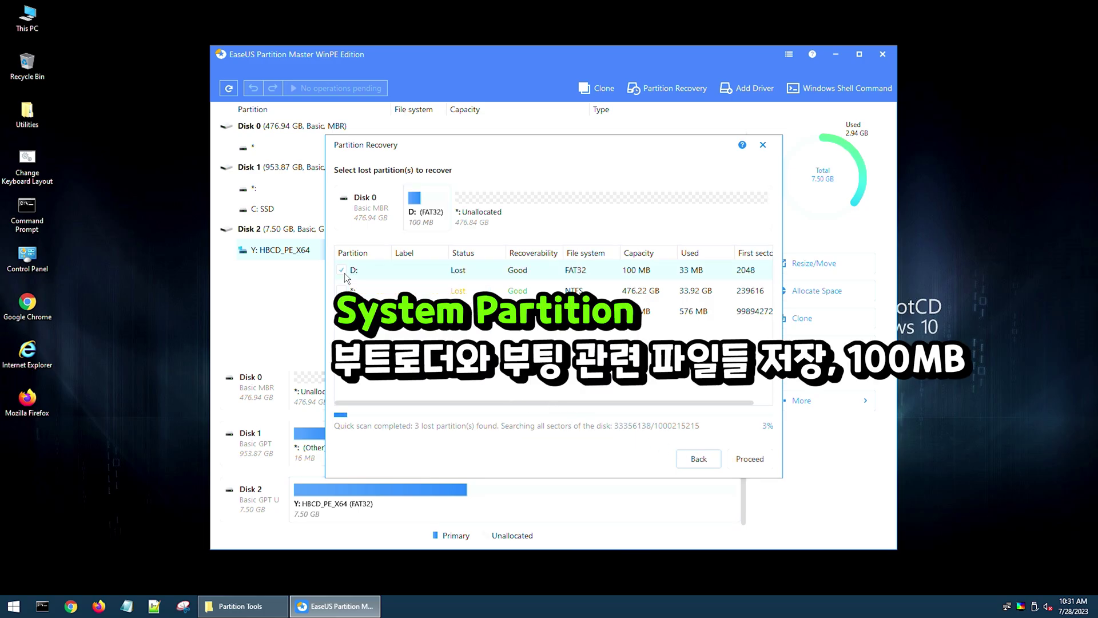
left_click(344, 290)
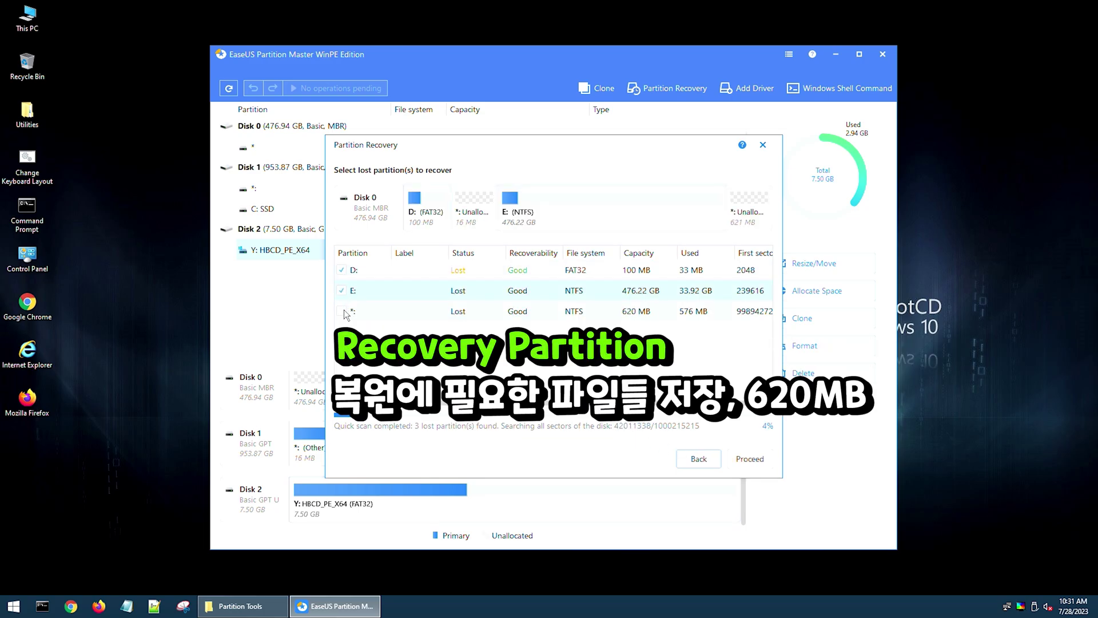
left_click(342, 312)
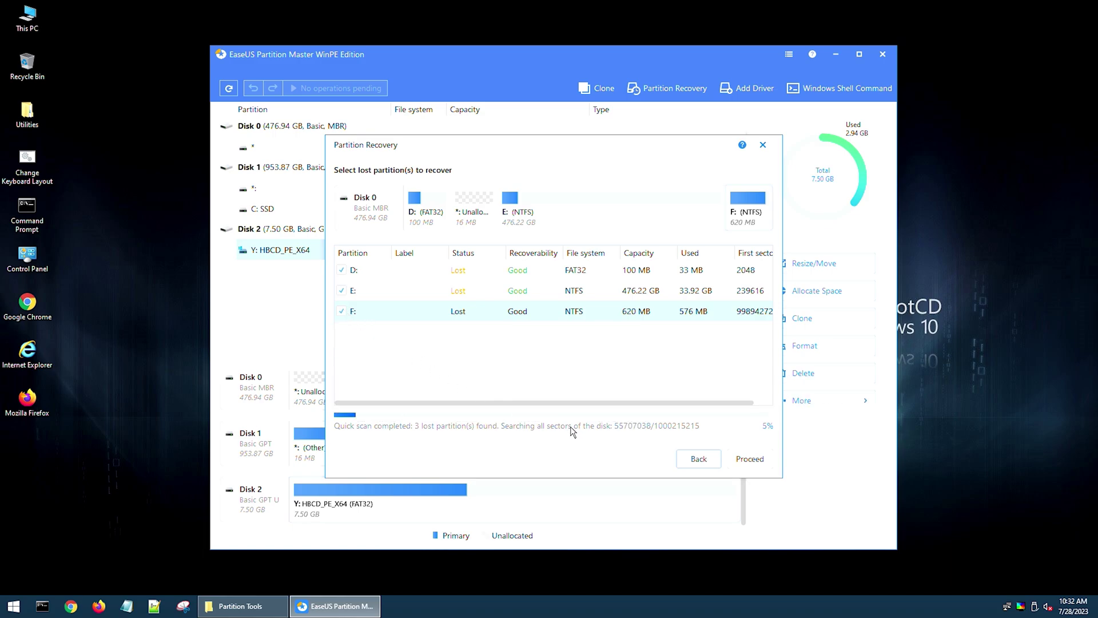
- Recover the three checked partitions immediately and close the finished summary
left_click(749, 459)
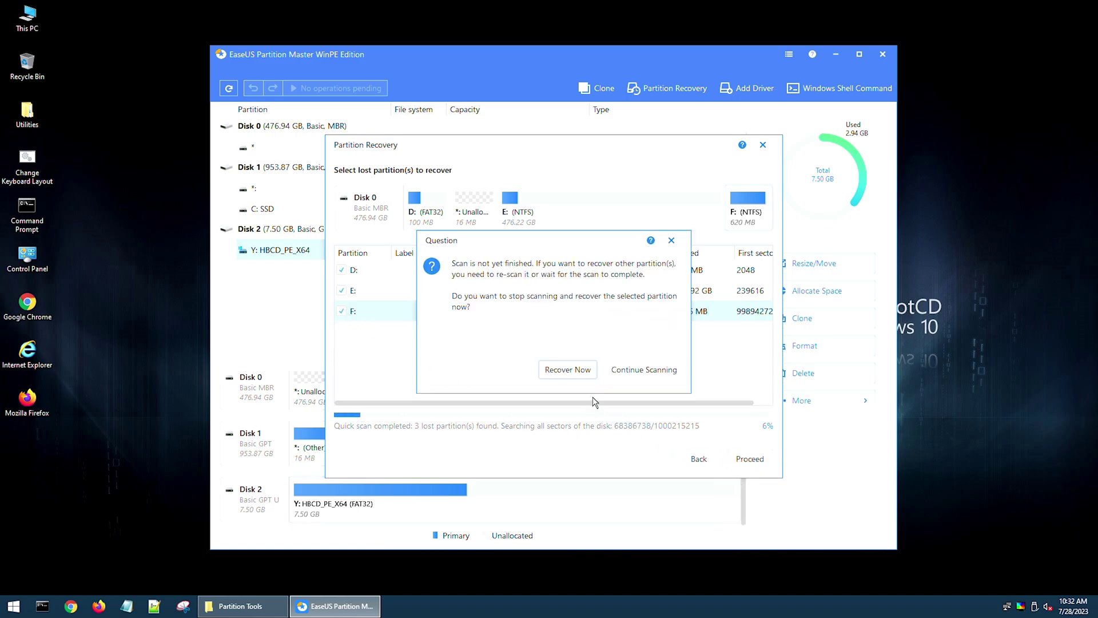
left_click(572, 374)
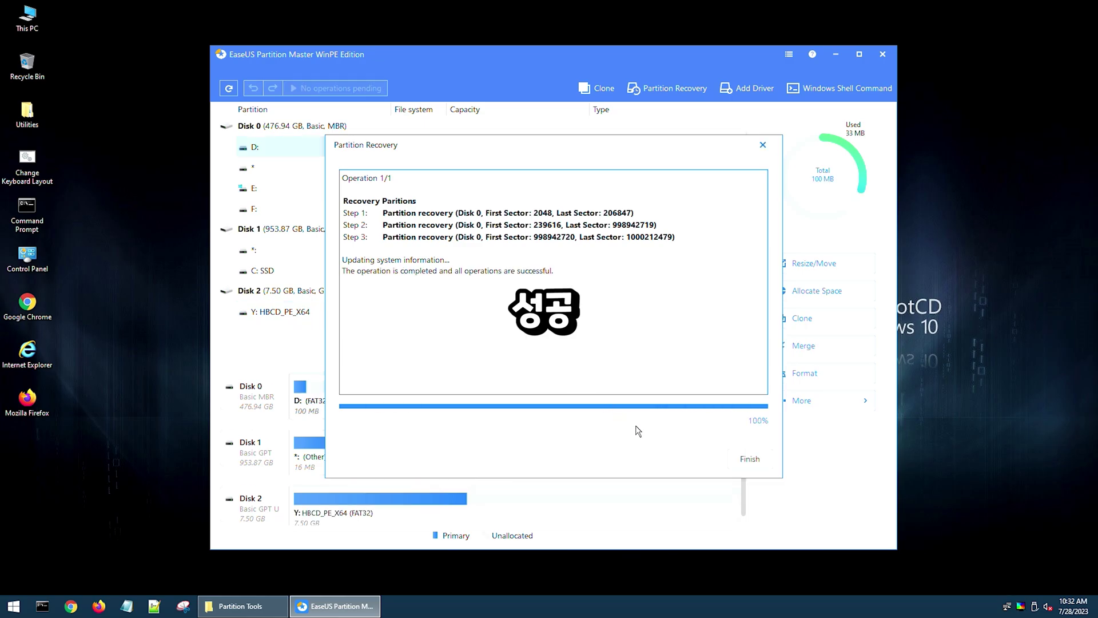
left_click(750, 460)
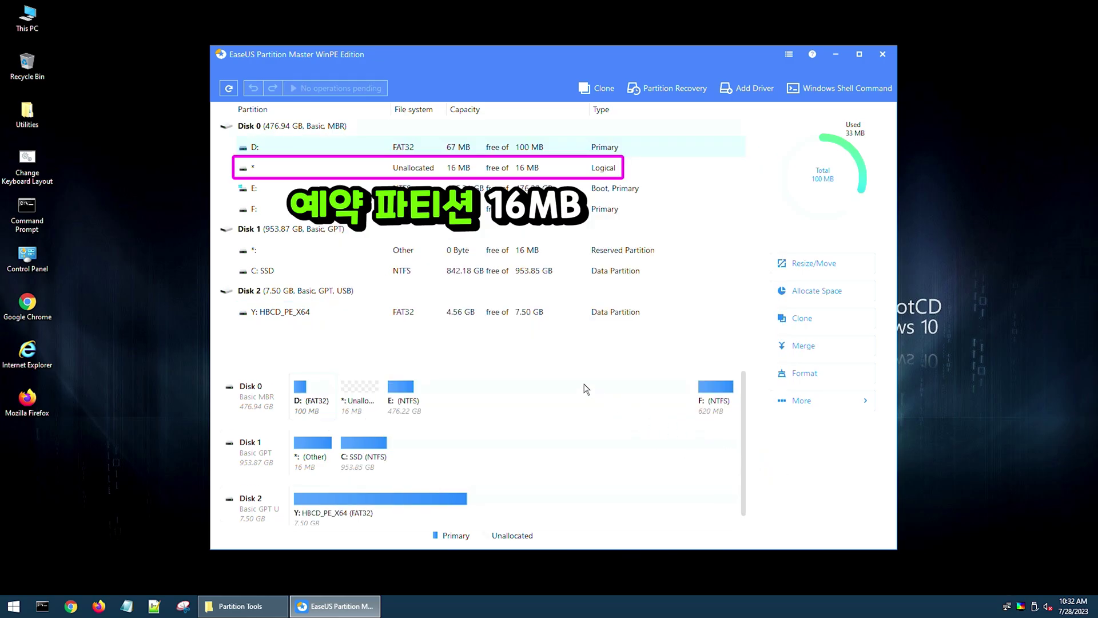
- Convert Disk 0 from MBR to GPT, apply the operation, then close EaseUS and the folder window
left_click(321, 129)
right_click(320, 129)
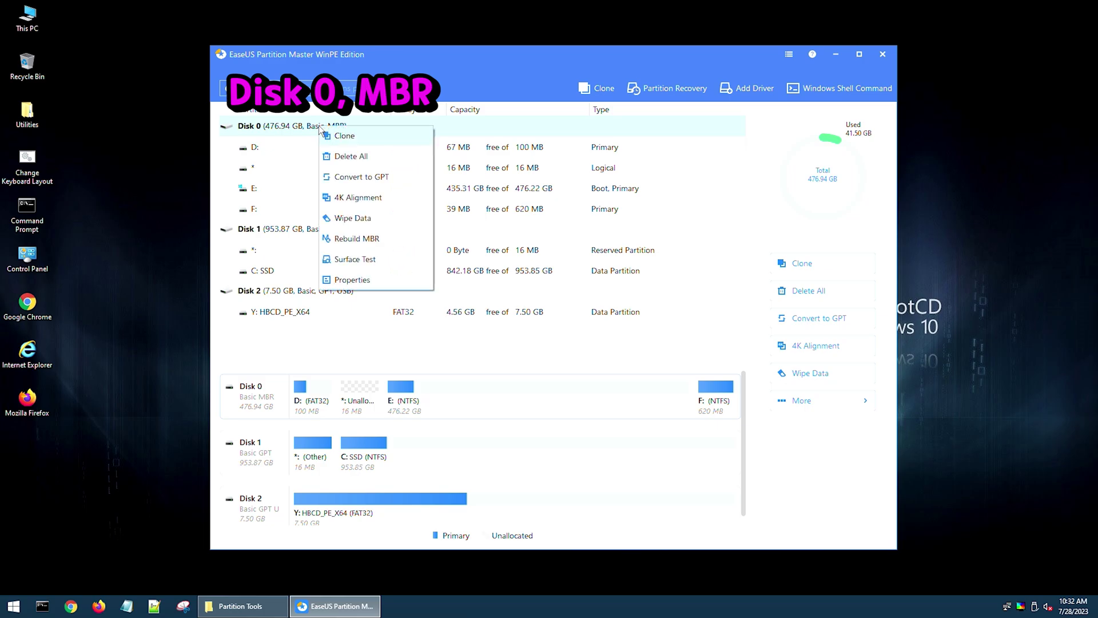
left_click(345, 179)
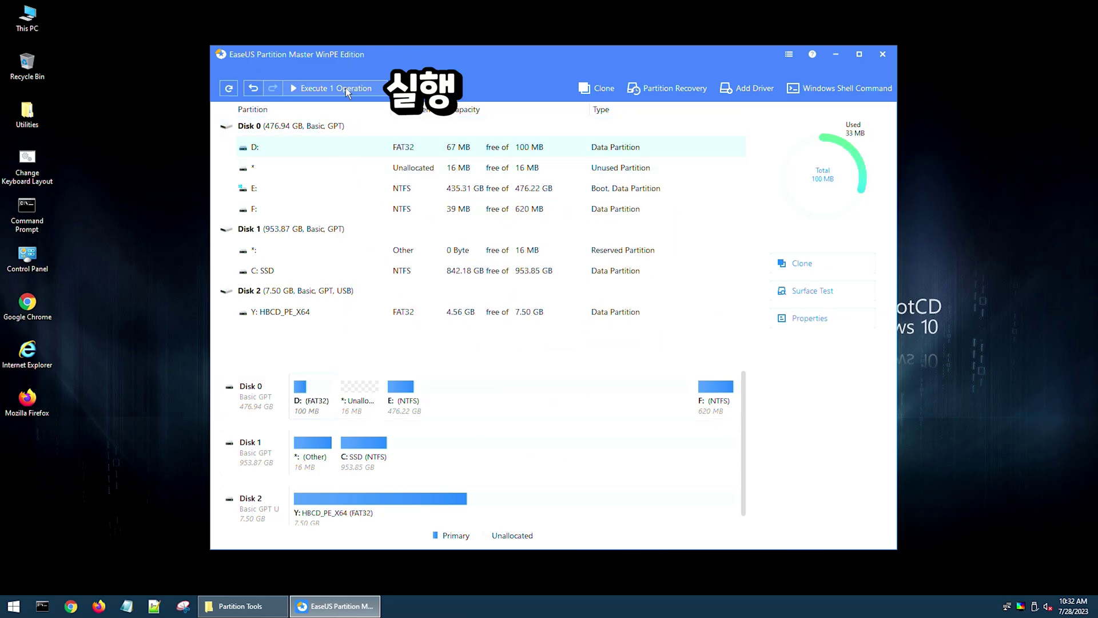
left_click(347, 90)
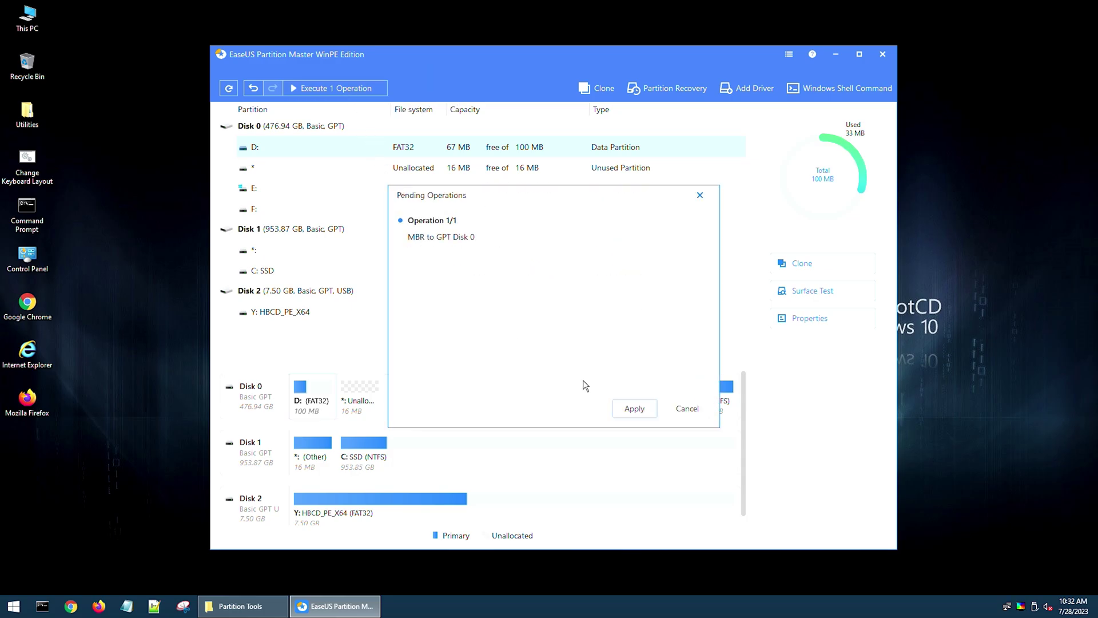
left_click(634, 409)
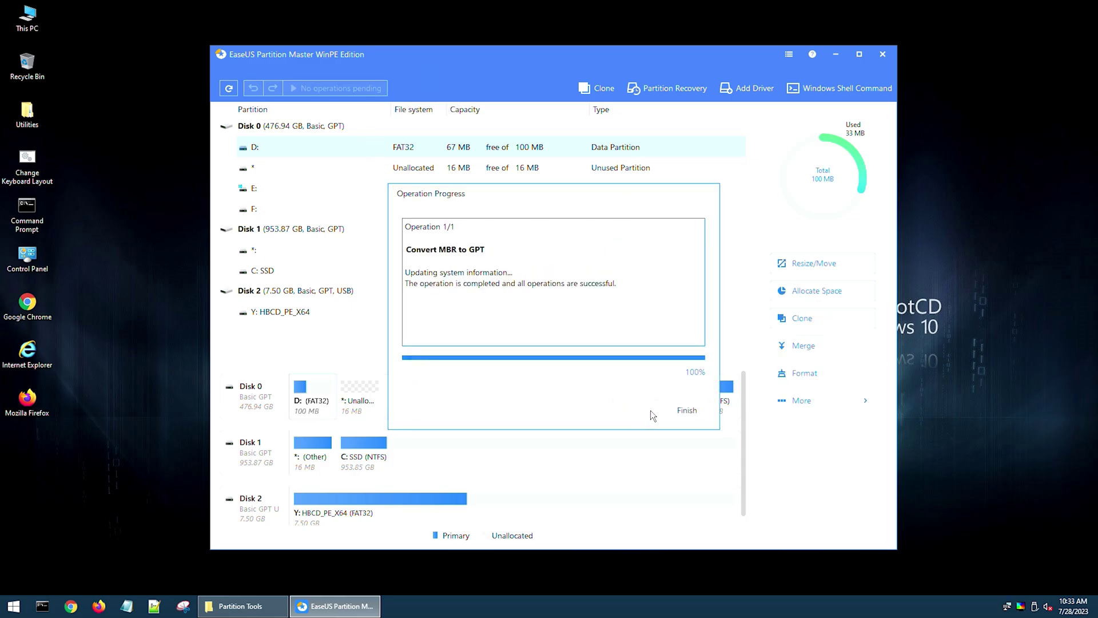
left_click(680, 411)
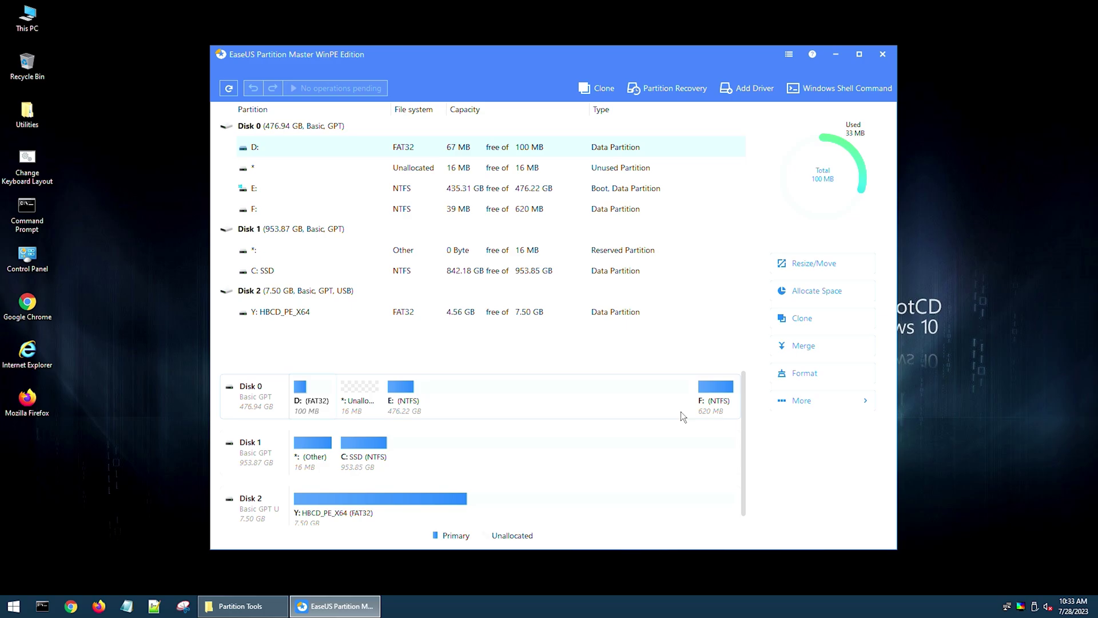
key("alt+F4")
key("alt+F4")
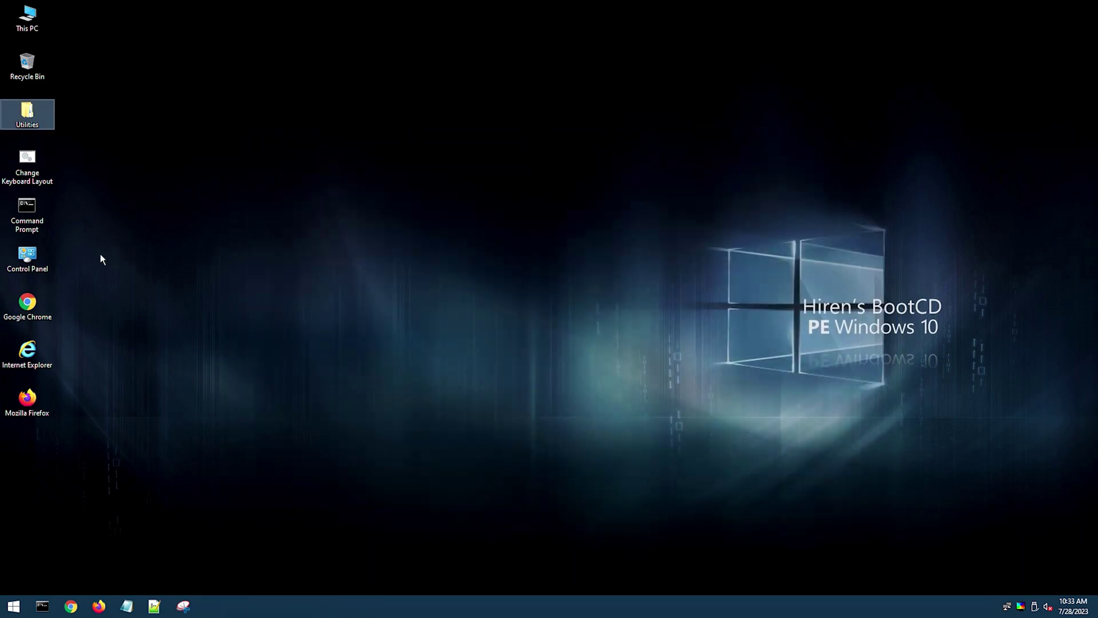
- In Command Prompt, use diskpart to list disks, select disk 0, list volumes D:, E:, F:, then exit
double_click(27, 214)
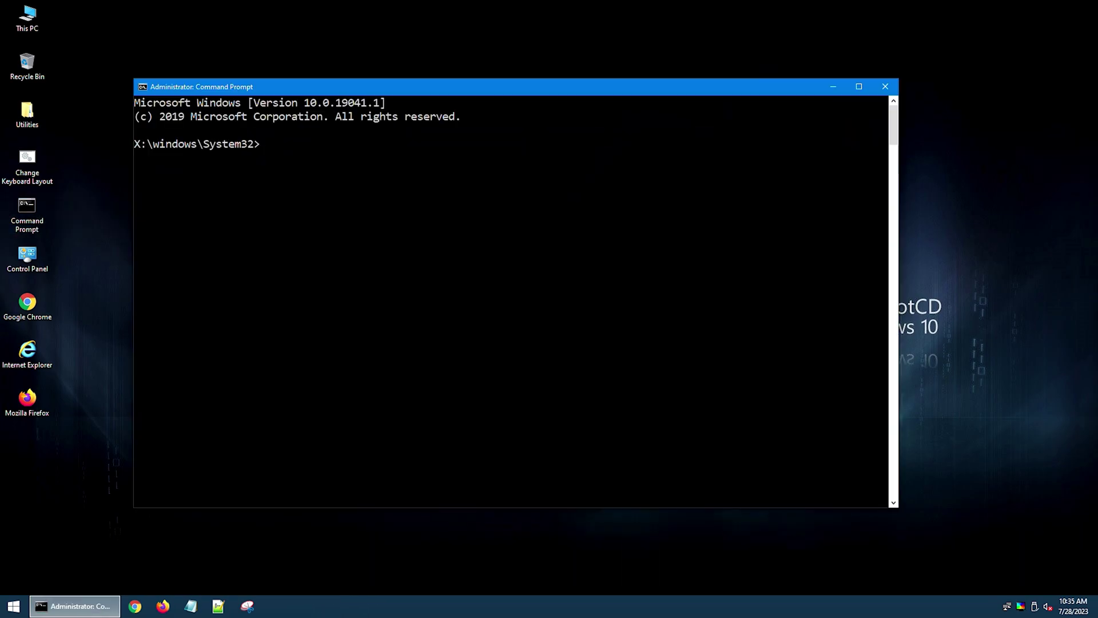
type("diskpart")
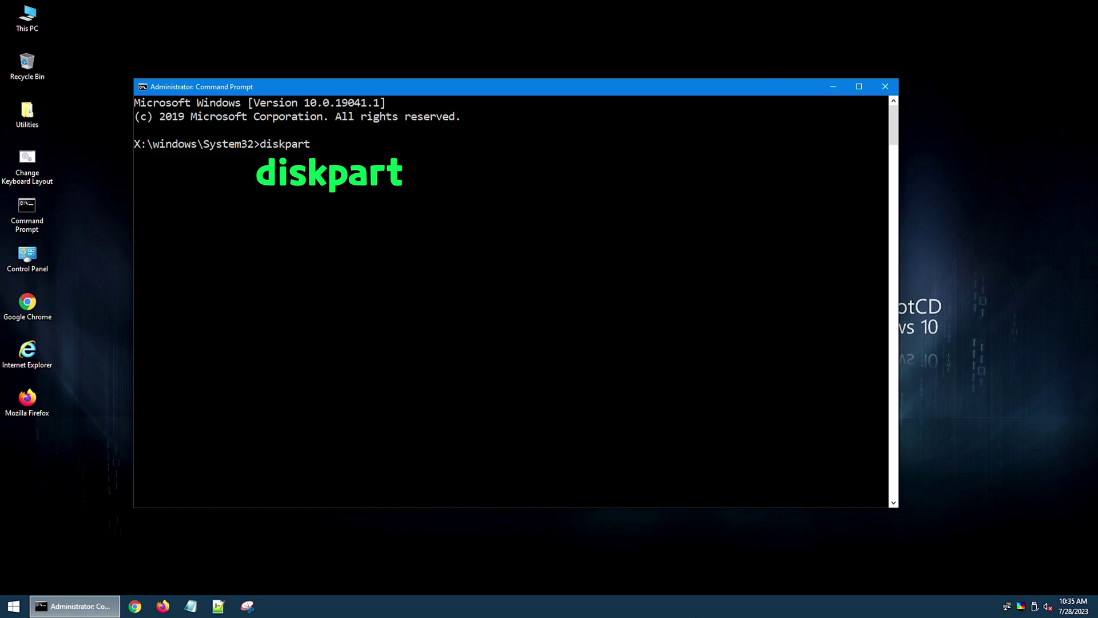
key("Return")
type("list dis")
key("Return")
type("sel disk 0")
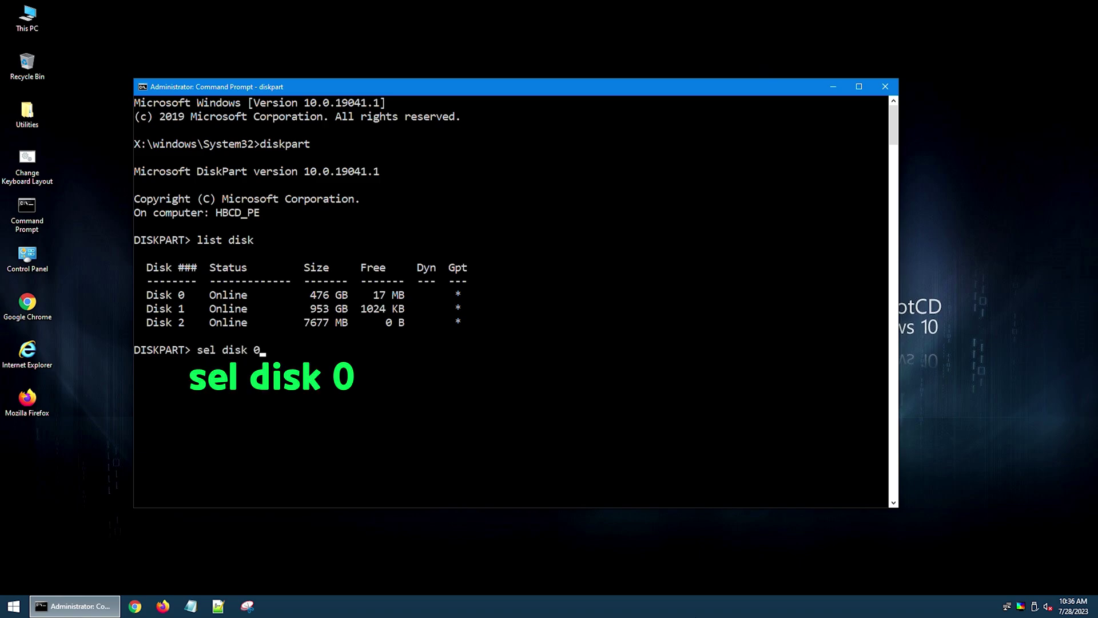
key("Return")
type("lis")
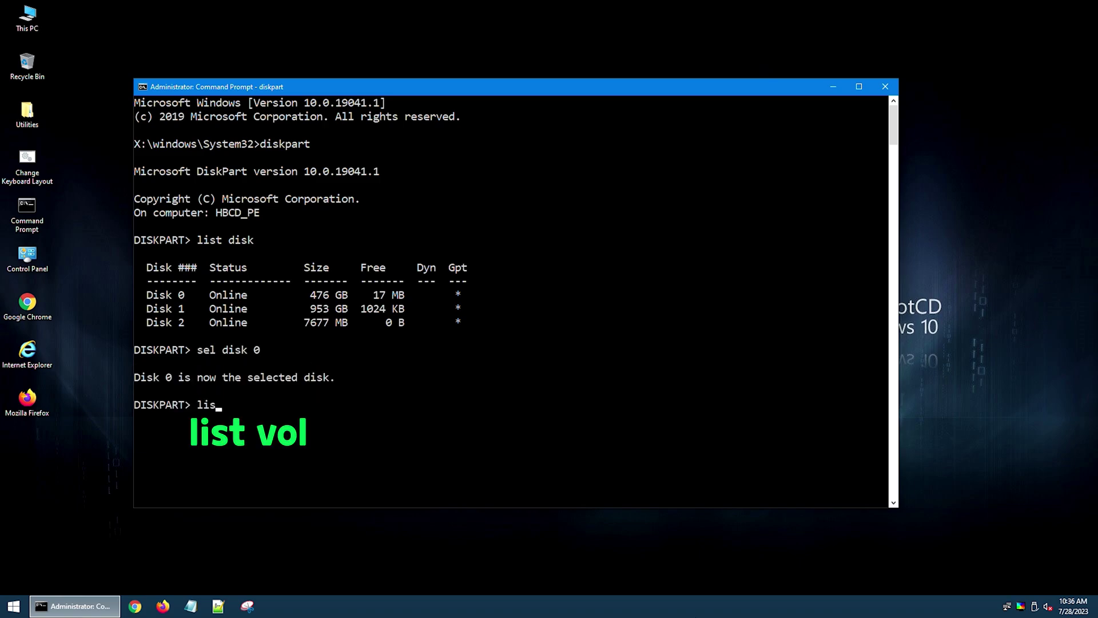
type("t vol")
key("Return")
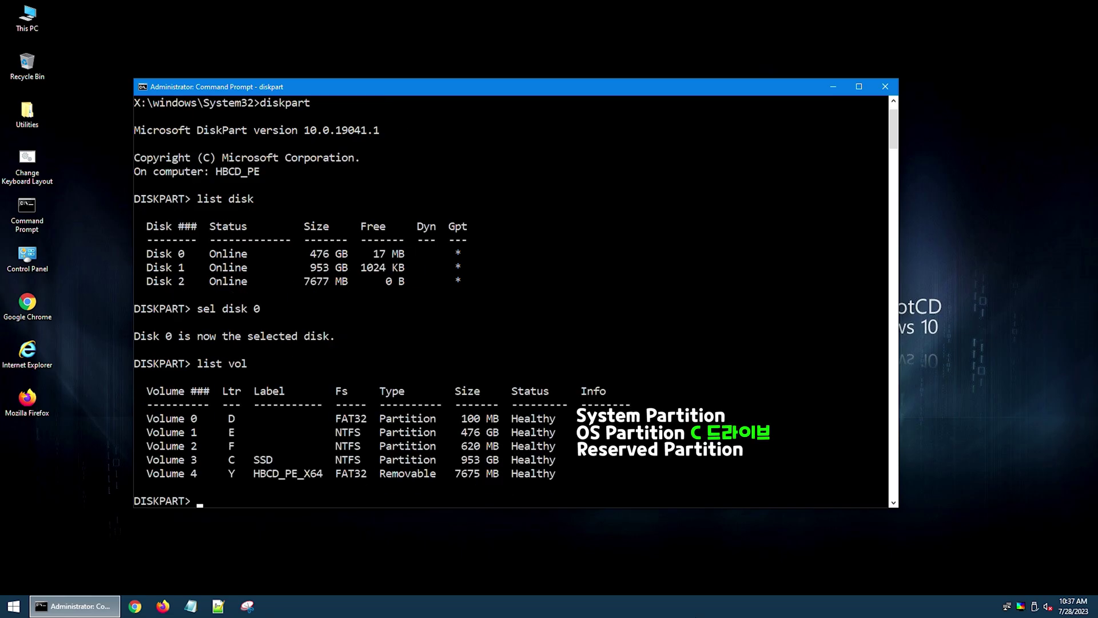
type("exit")
key("Return")
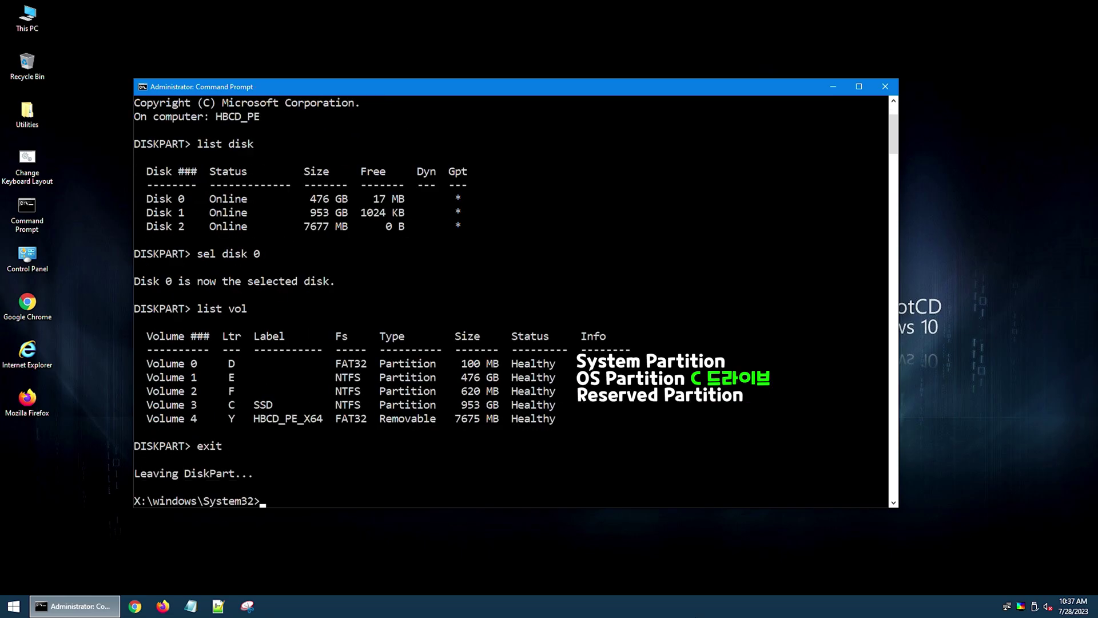
- Run bootrec /fixmbr and bcdboot E:\windows /l ko-KR /s D: /f all to rebuild boot files
type("bootrec ")
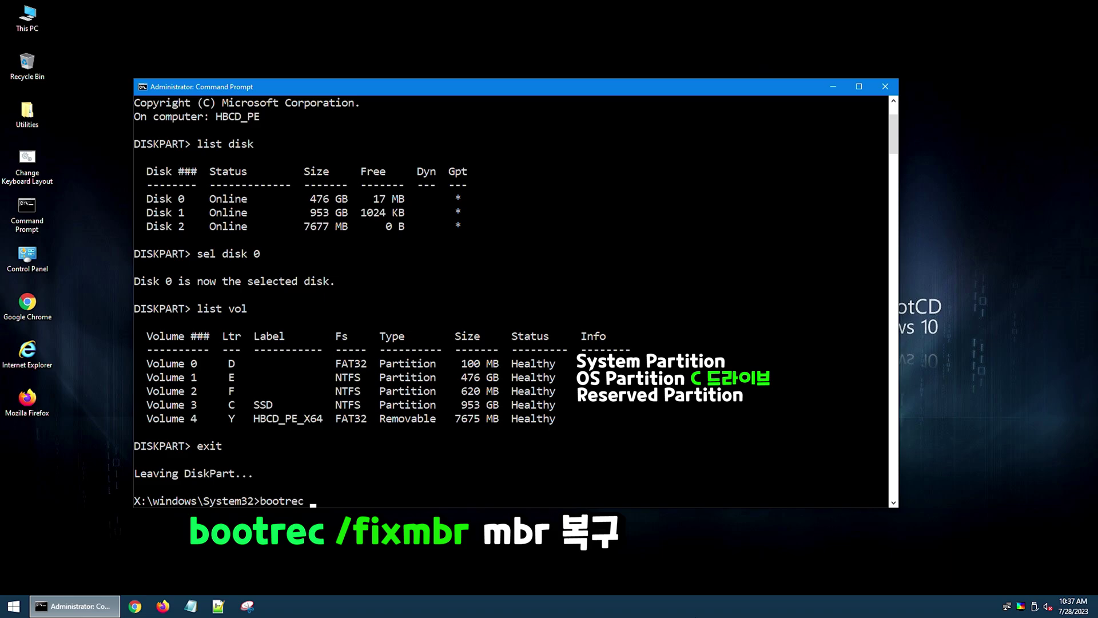
type("/fixmbr")
key("Return")
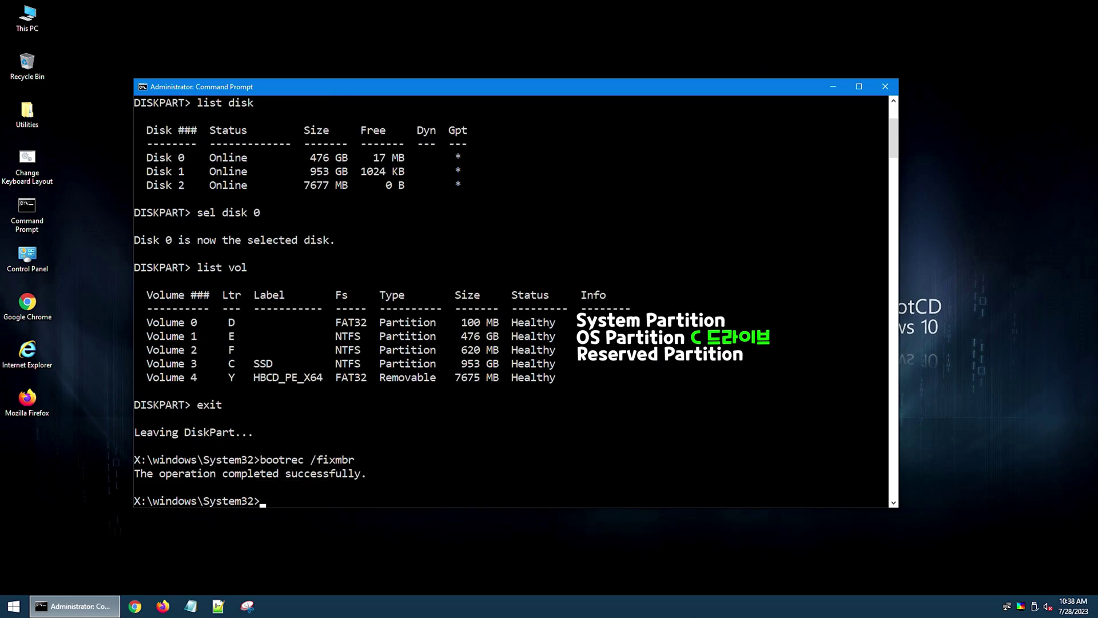
type("bcdboot E:\\windows /")
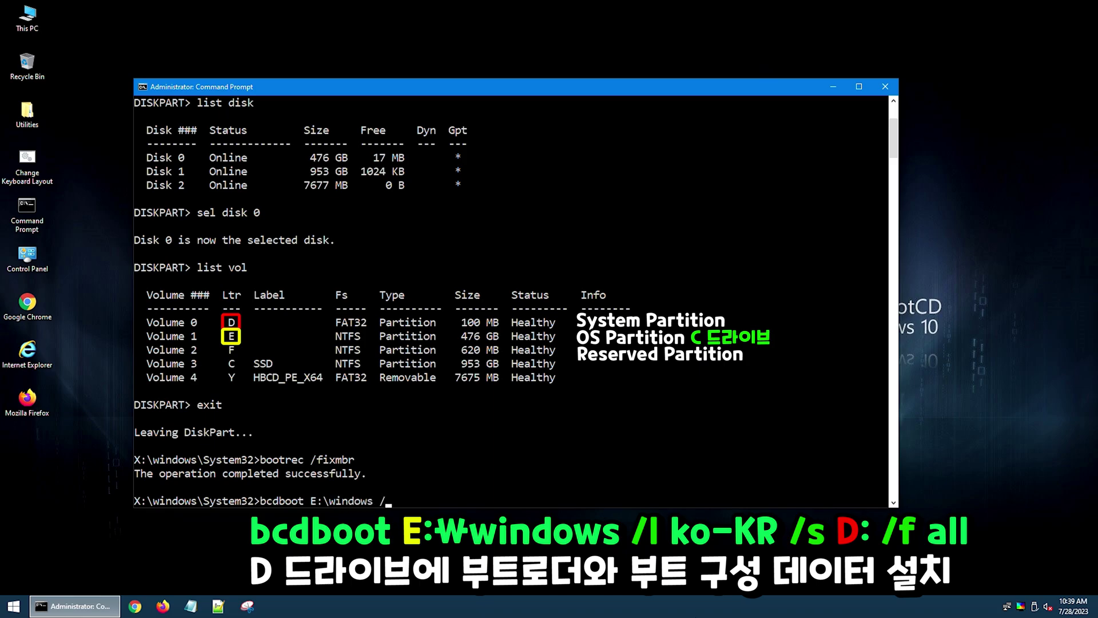
type("l ko-KR /s D: /f all")
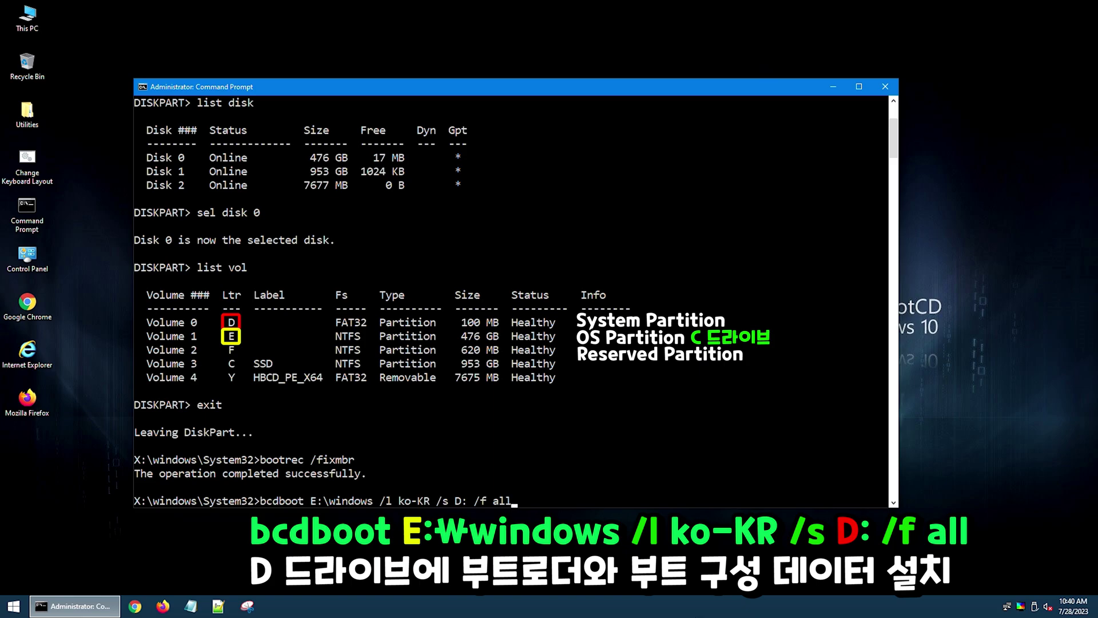
key("Return")
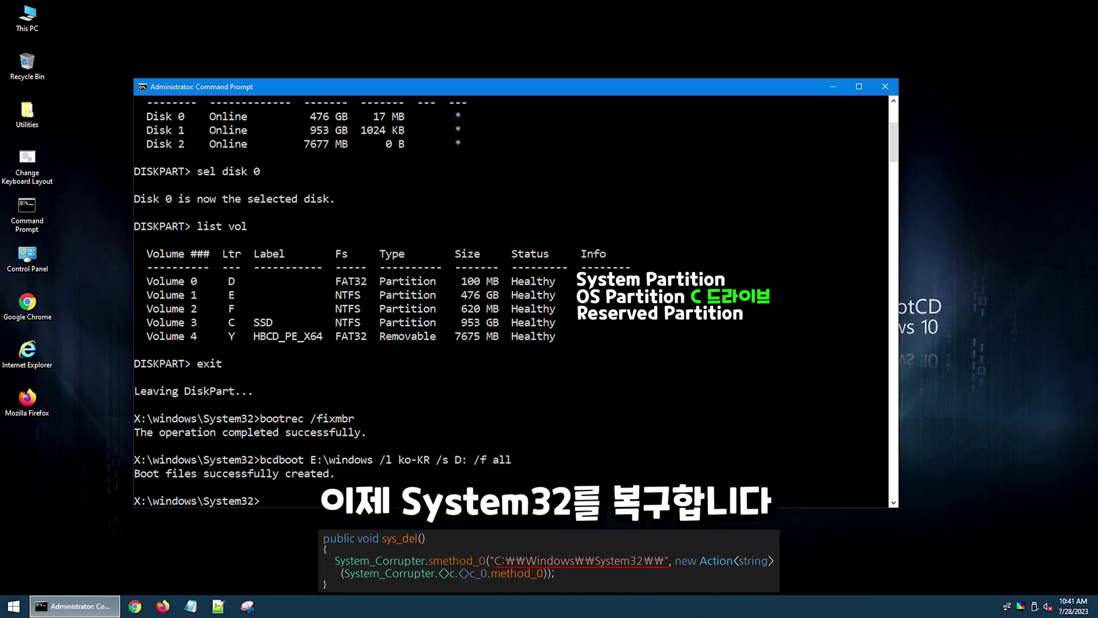
key("super+e")
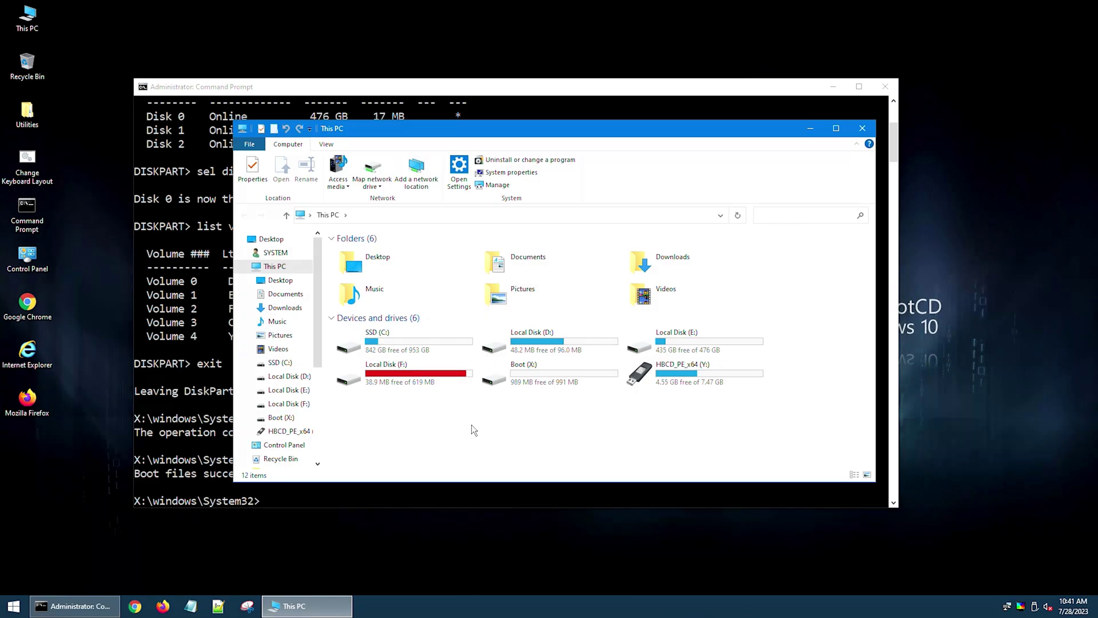
- Mount Win11_Korean_x64.iso from C: and open G:\sources\install.wim in 7-Zip
double_click(429, 342)
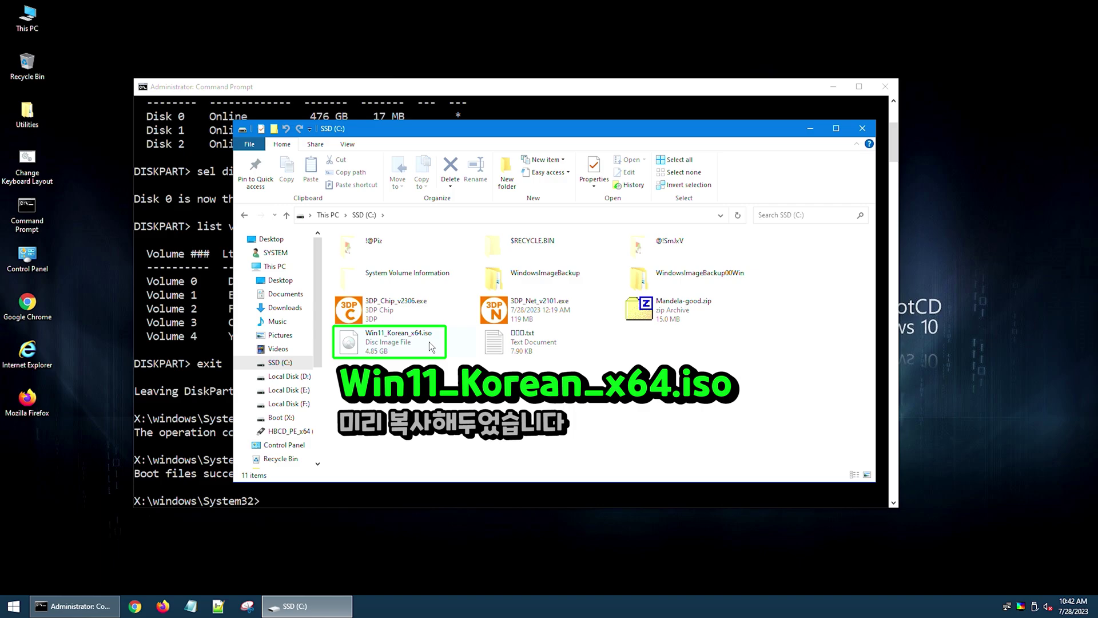
double_click(429, 342)
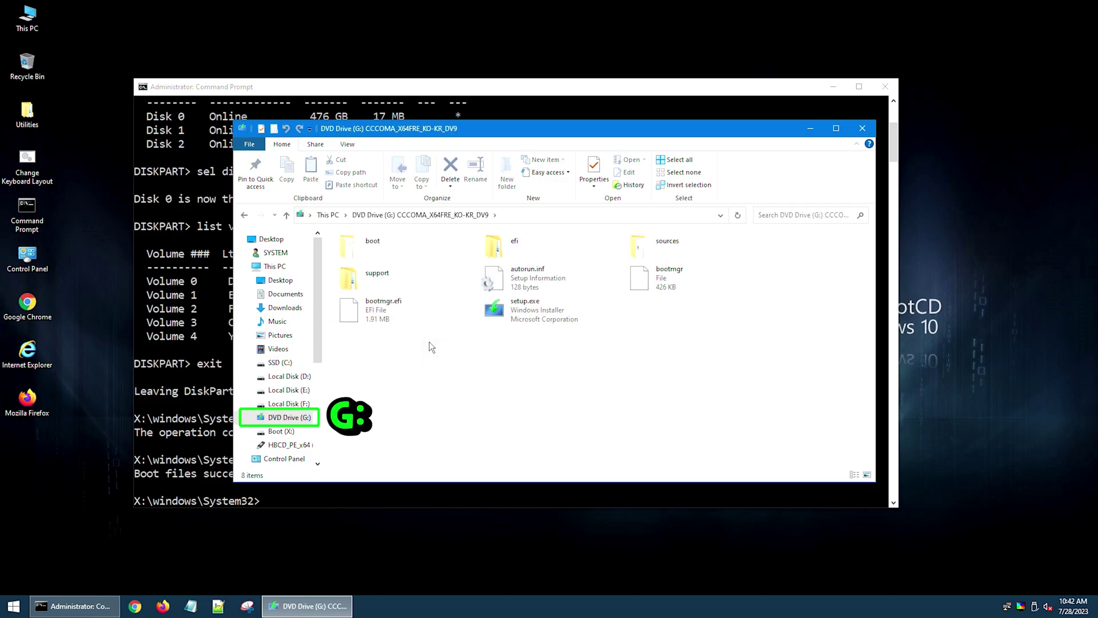
double_click(665, 243)
type("ins")
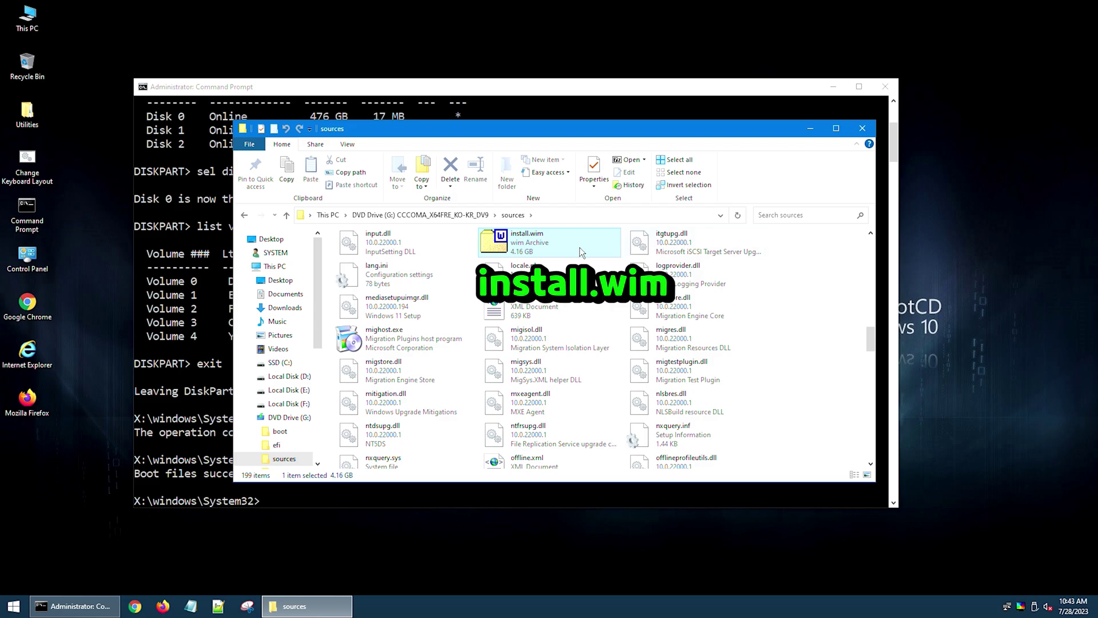
double_click(579, 247)
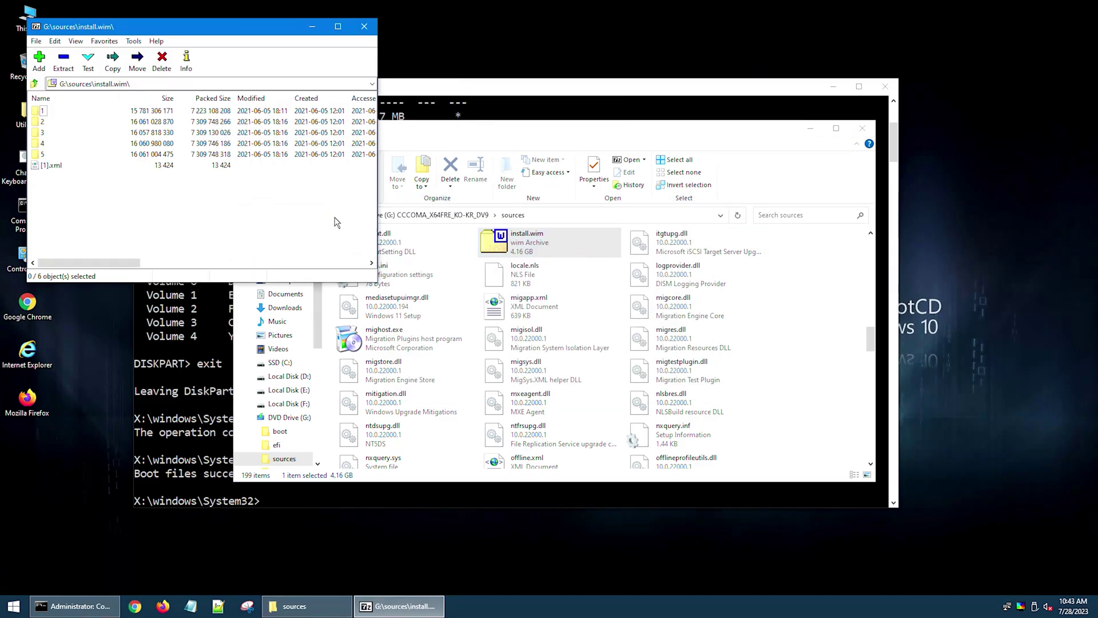
- Browse image 3\Windows\System32 in install.wim, select everything except config, then close 7-Zip and Explorer
double_click(43, 136)
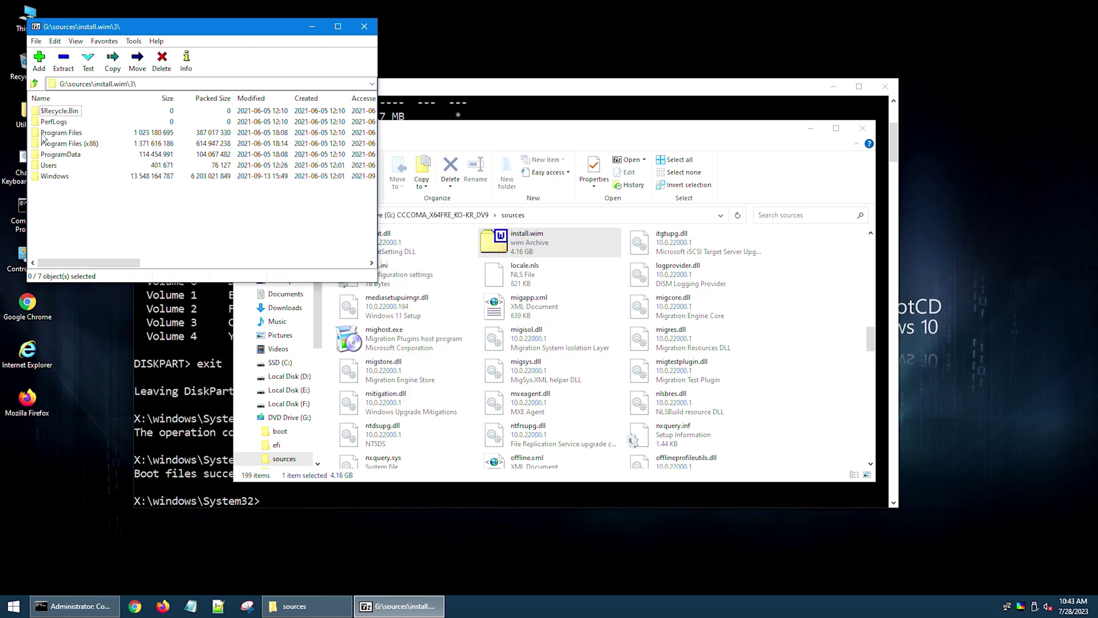
double_click(52, 178)
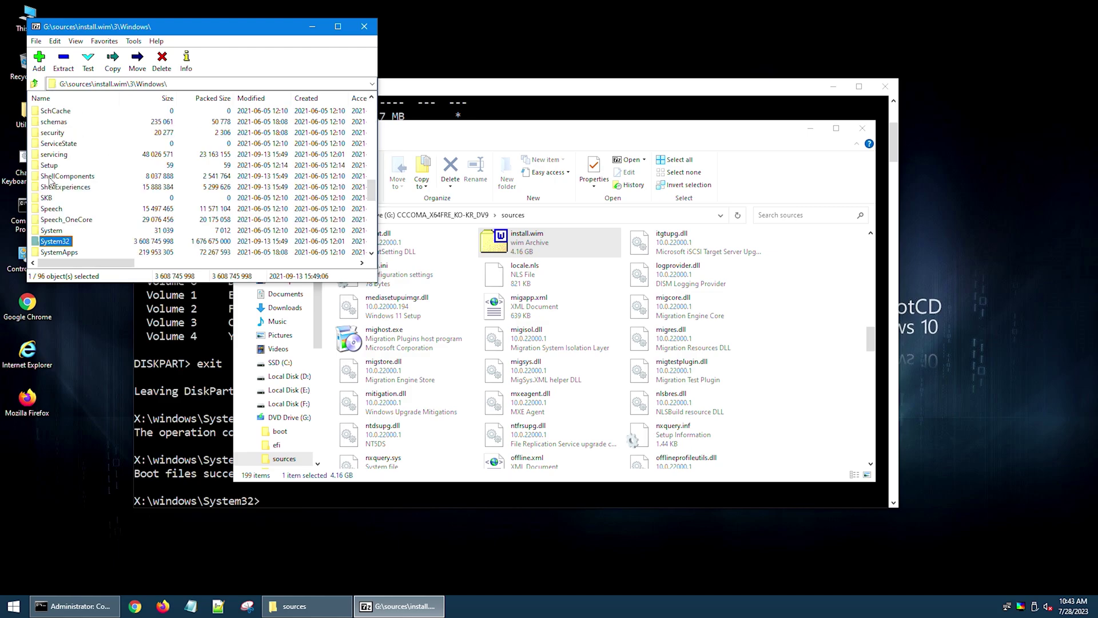
double_click(55, 241)
key("ctrl+a")
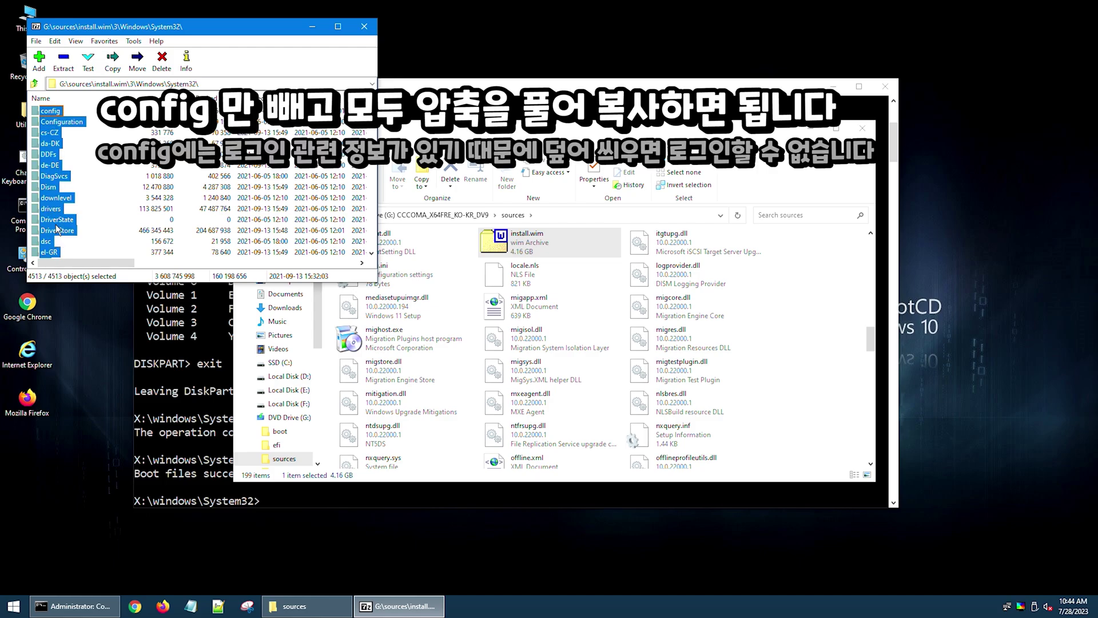
left_click(57, 114, "ctrl")
key("alt+F4")
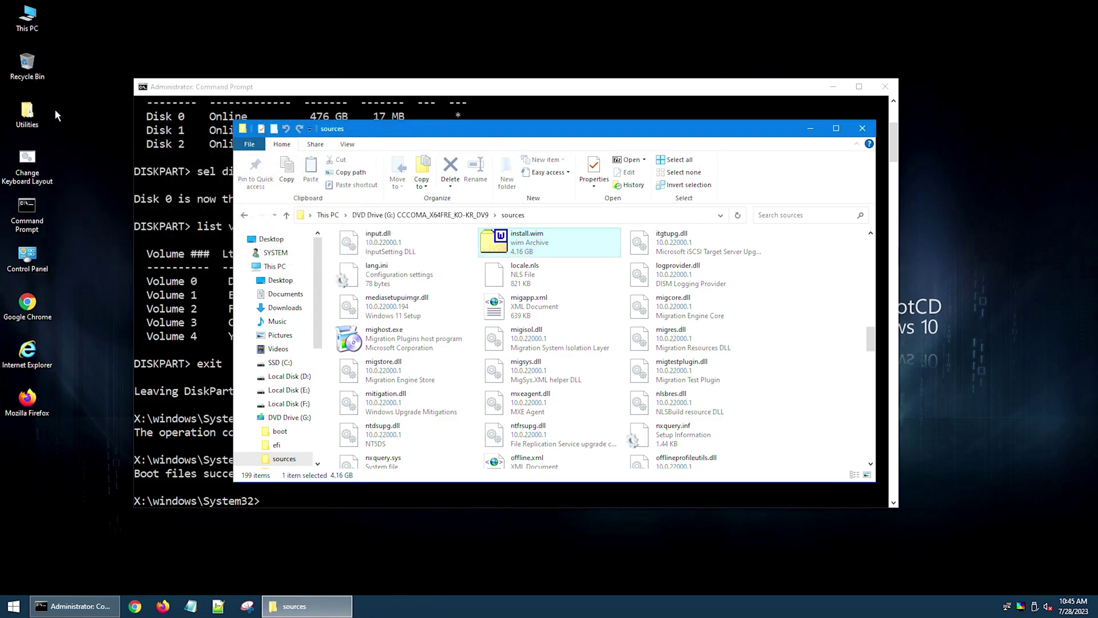
key("alt+F4")
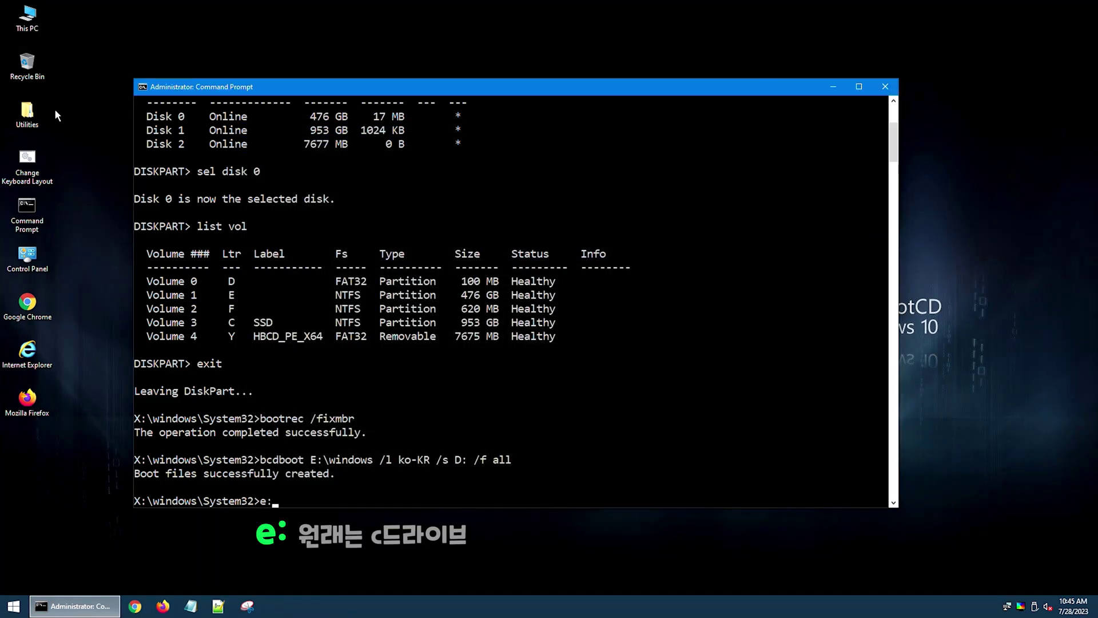
- Create a mount folder on E: and list install.wim's images with dism /get-wiminfo
key("Return")
type("dir/w")
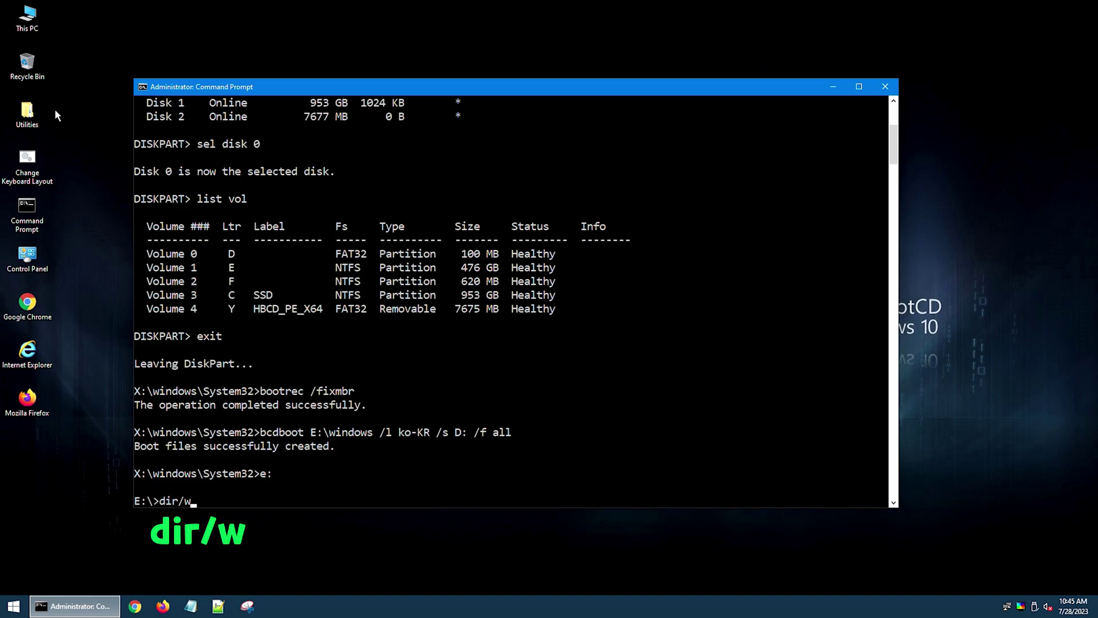
key("Return")
type("mkd")
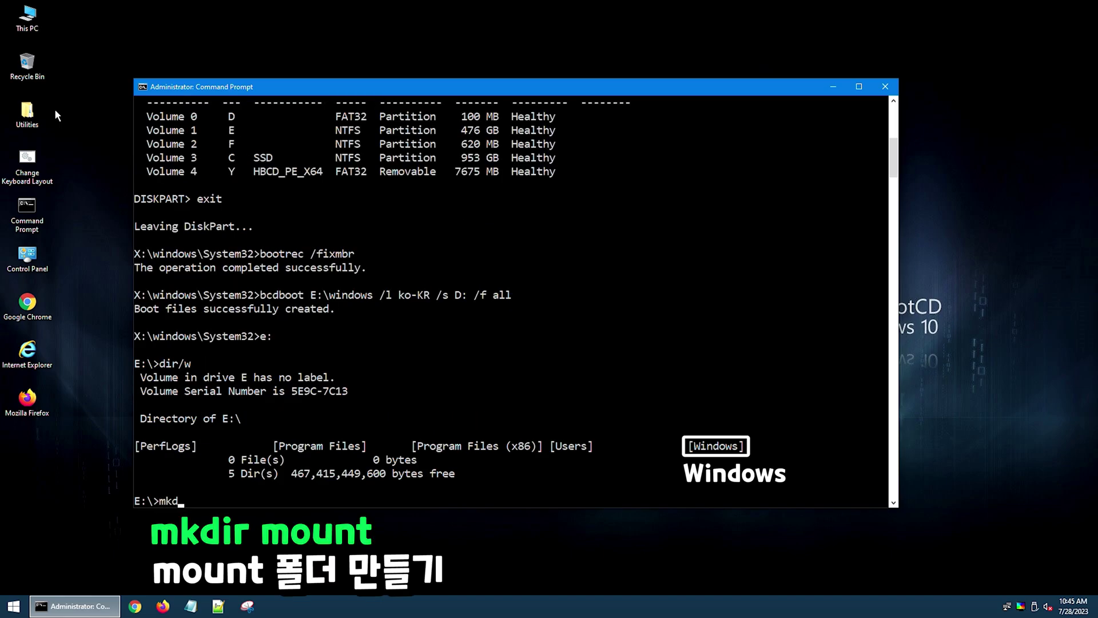
type("ir mount")
key("Return")
type("dir/w")
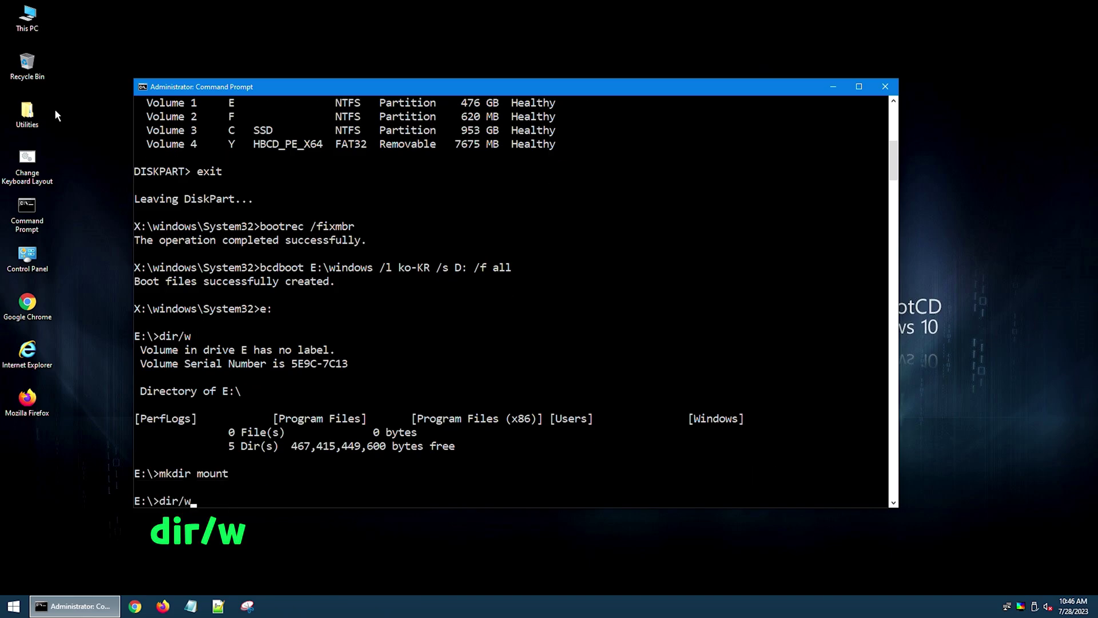
key("Return")
type("dism")
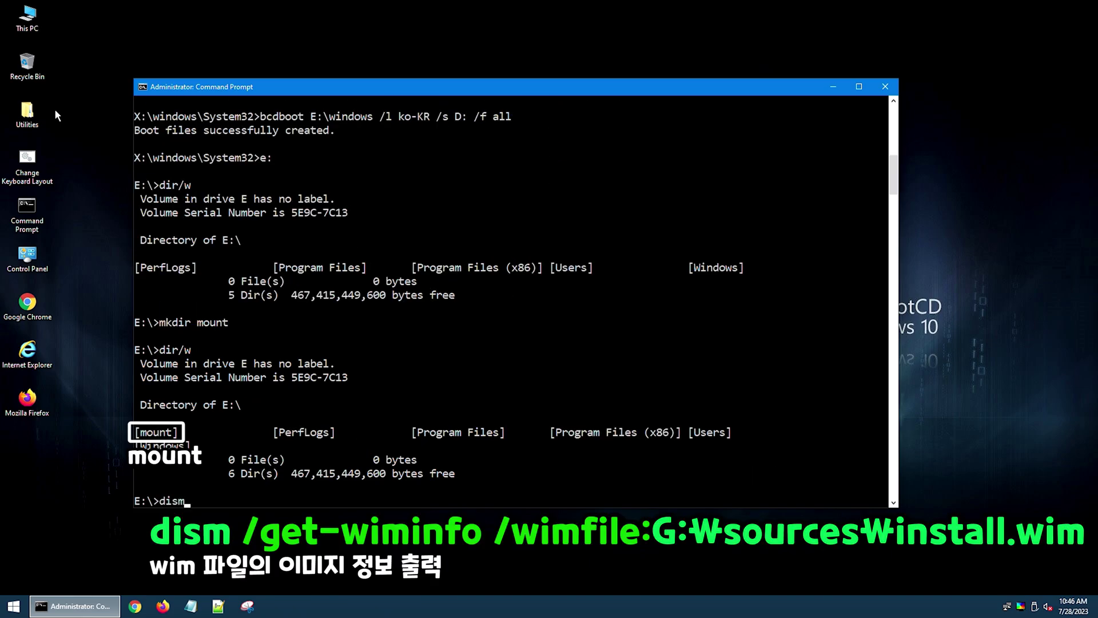
type(" /get-wiminfo /wimfile:G:\\sources\\inst")
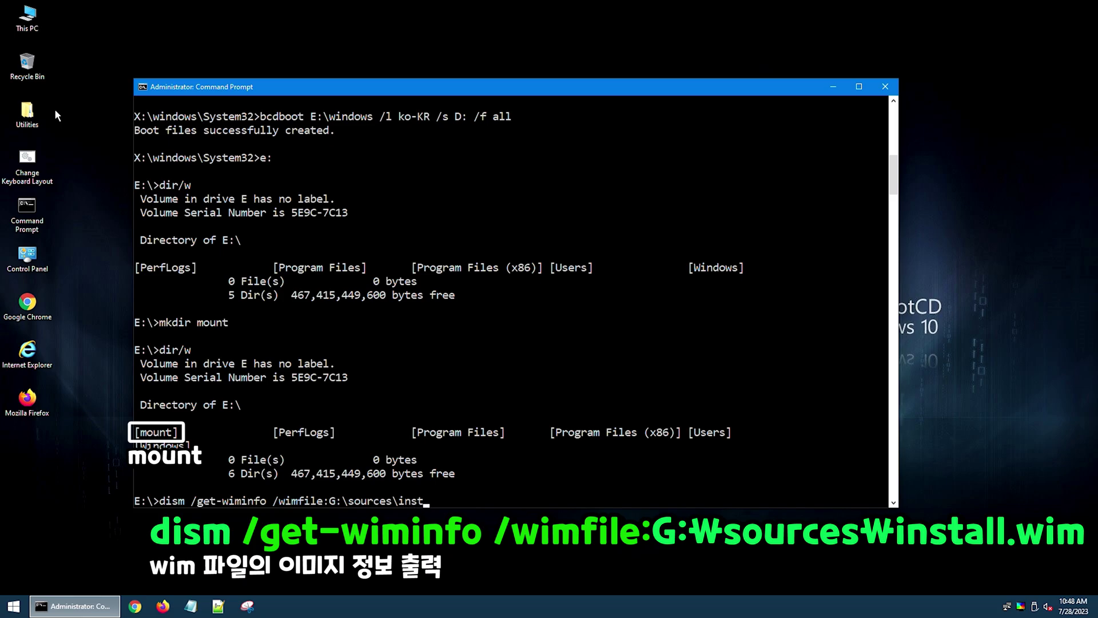
type("all.wim")
key("Return")
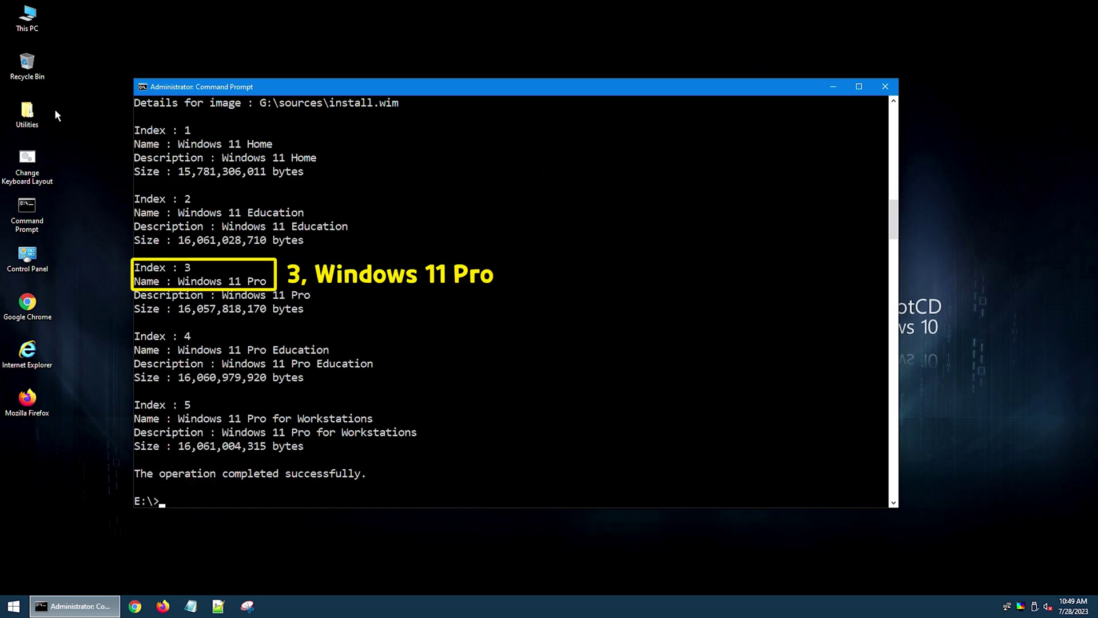
- Mount install.wim index 3 read-only to E:\mount with dism /Mount-Wim
type("dism /M")
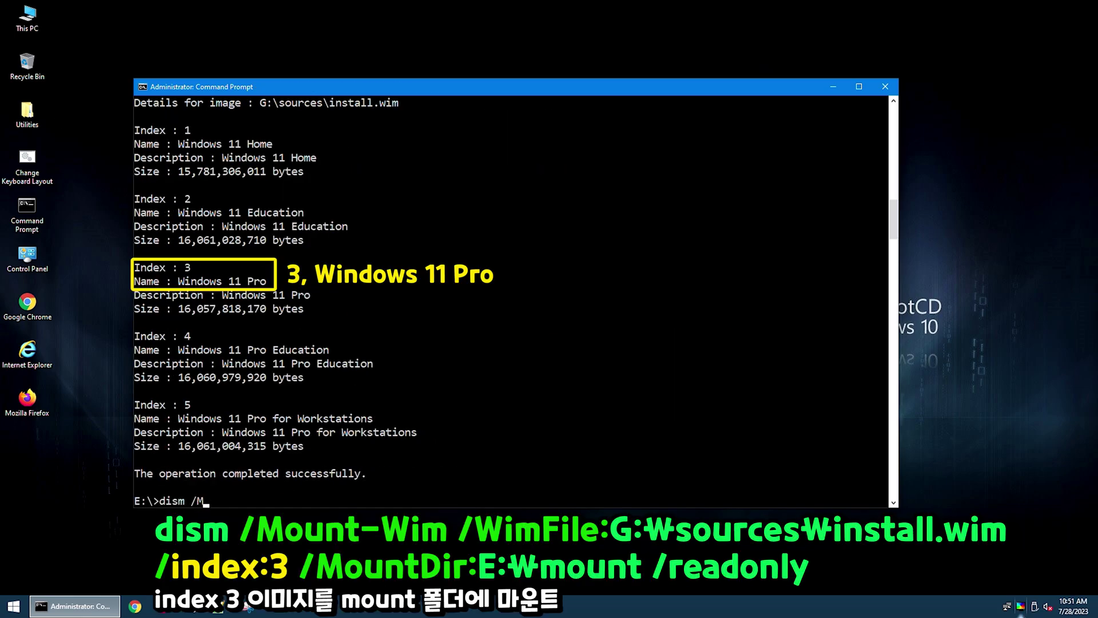
type("ount-Wim /WimFile:G:\\sou")
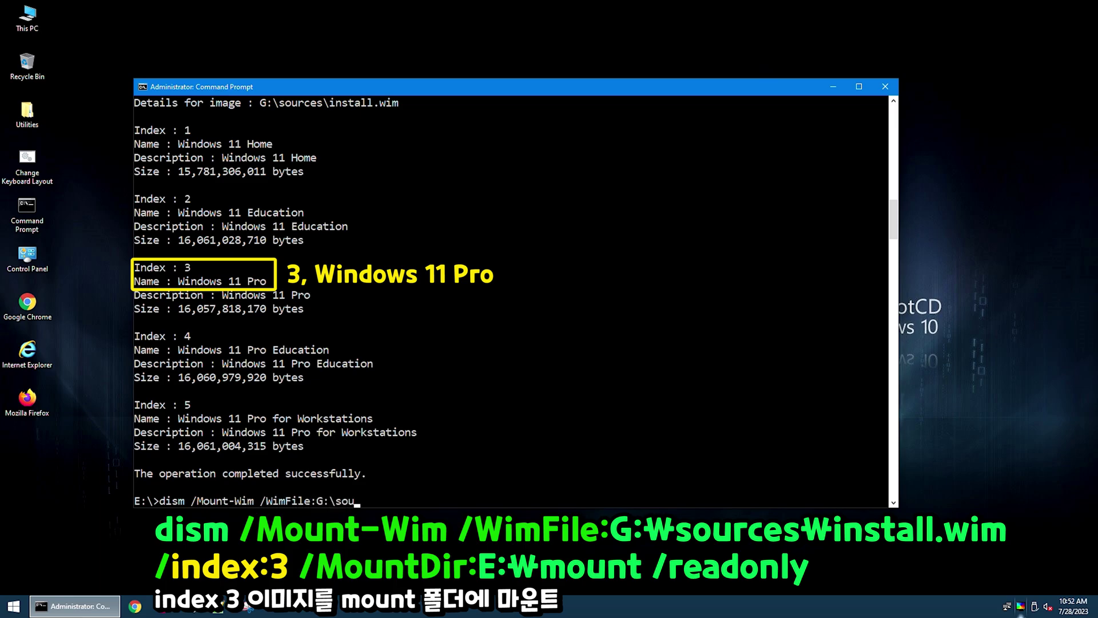
type("rces\\install.wim /index:3 /MountDir:E:\\mount /readonly")
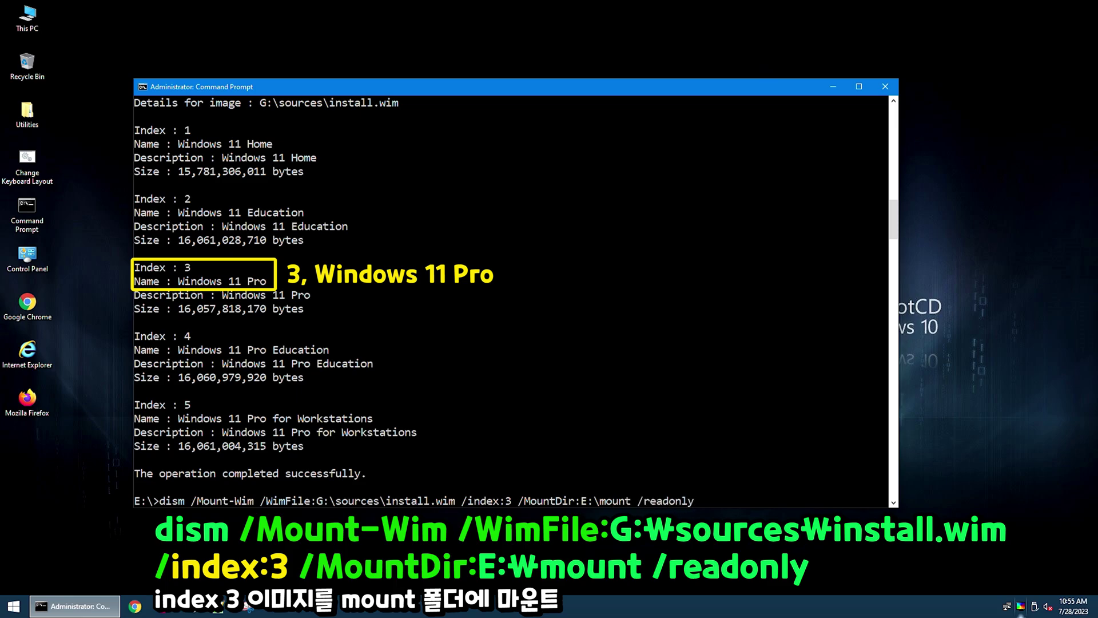
key("Return")
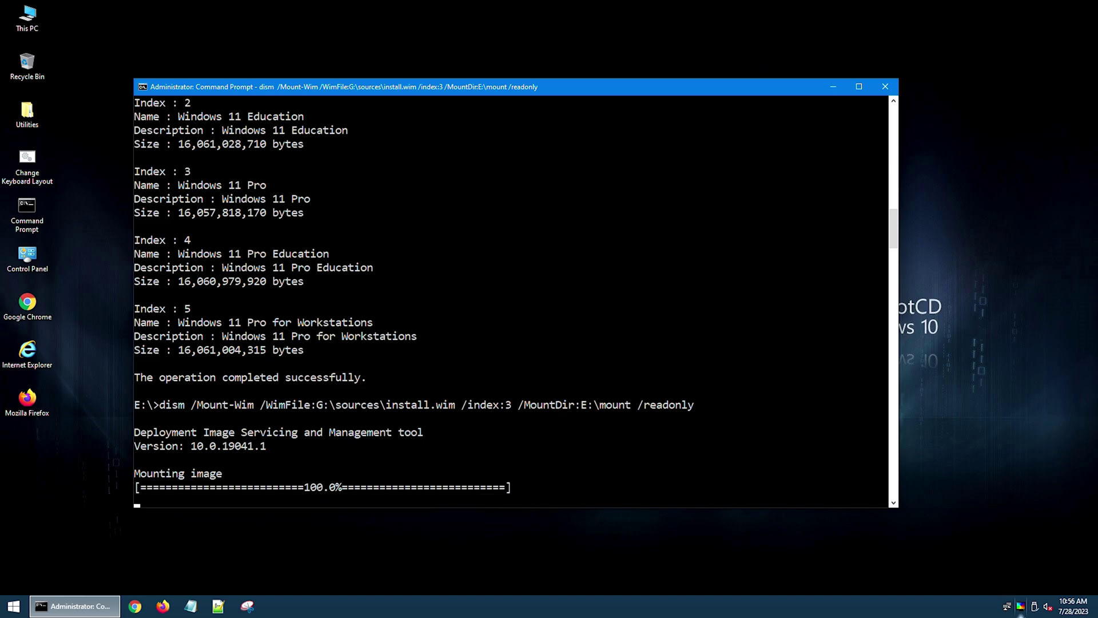
- Open E:\mount\Windows\System32 in File Explorer and select every item except config
key("super+e")
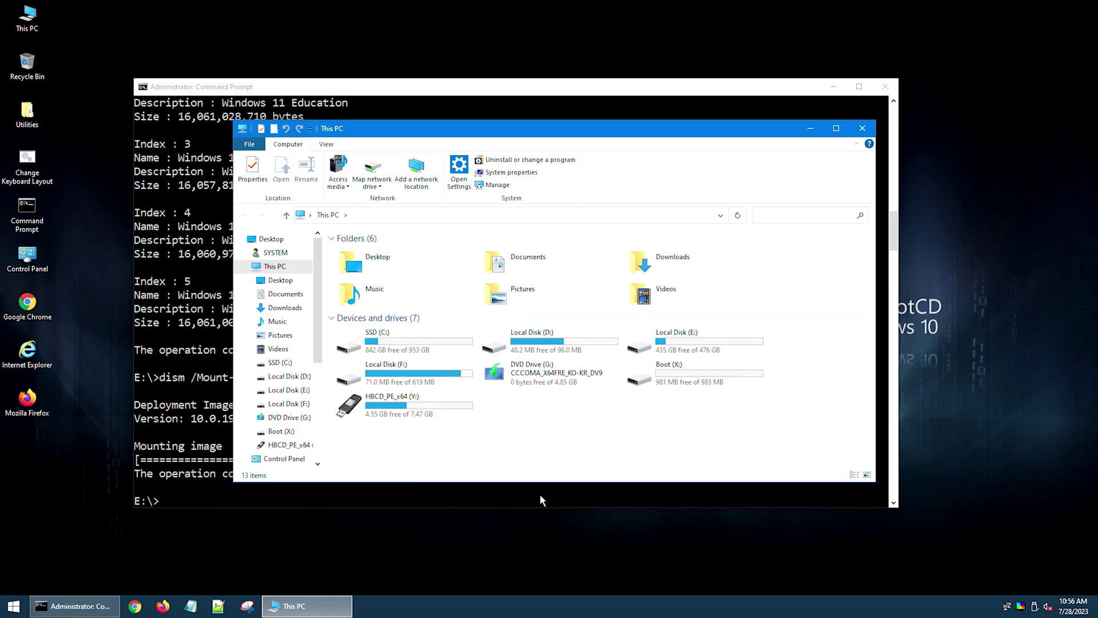
double_click(685, 342)
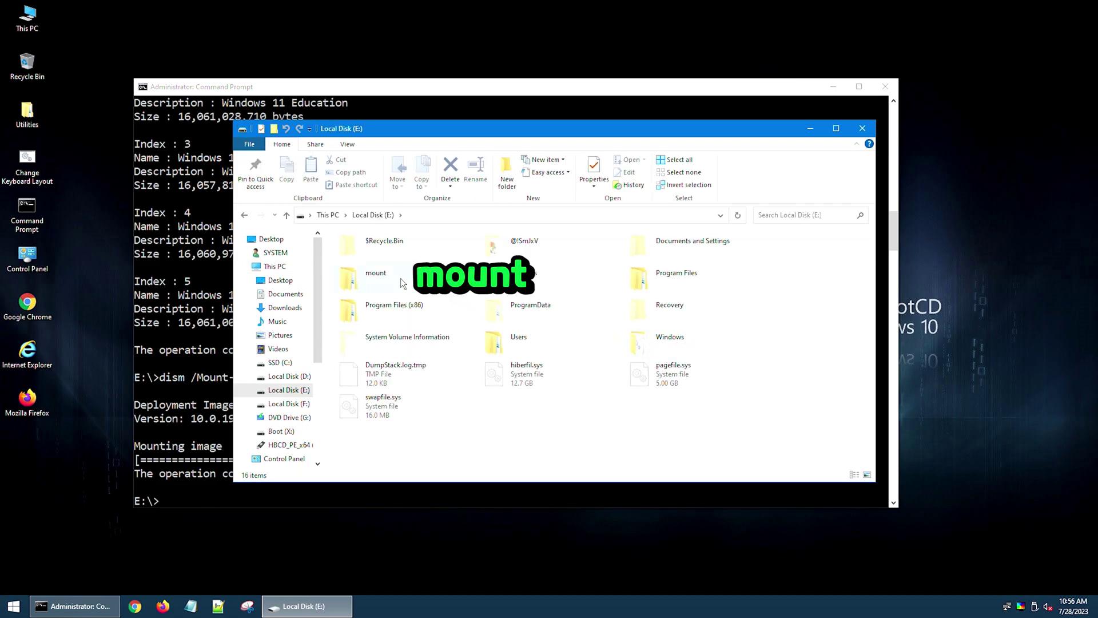
double_click(403, 282)
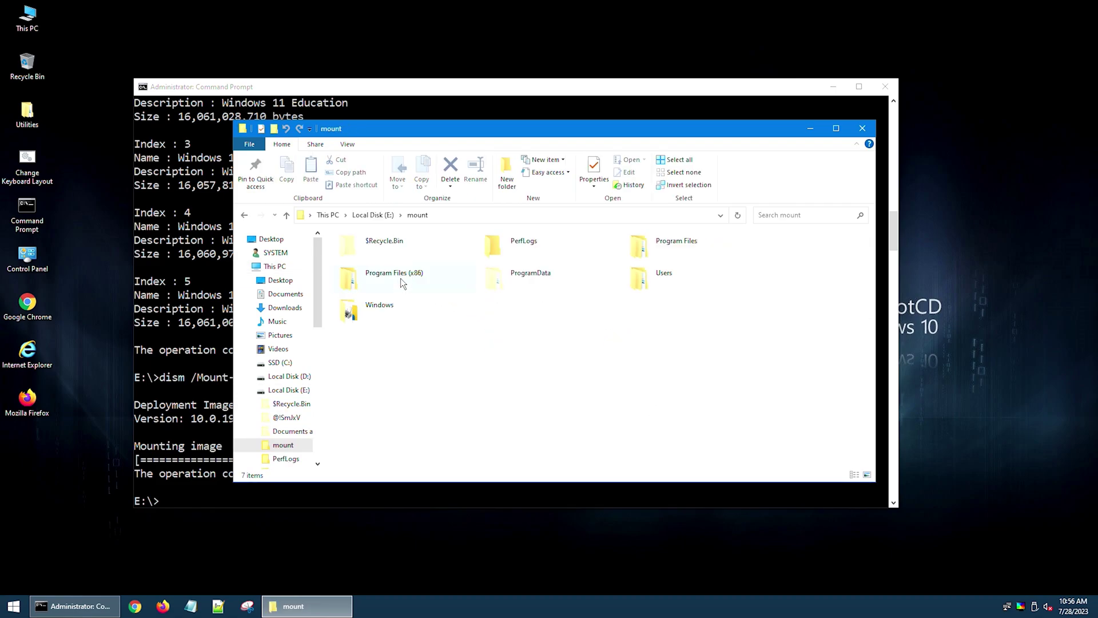
double_click(392, 307)
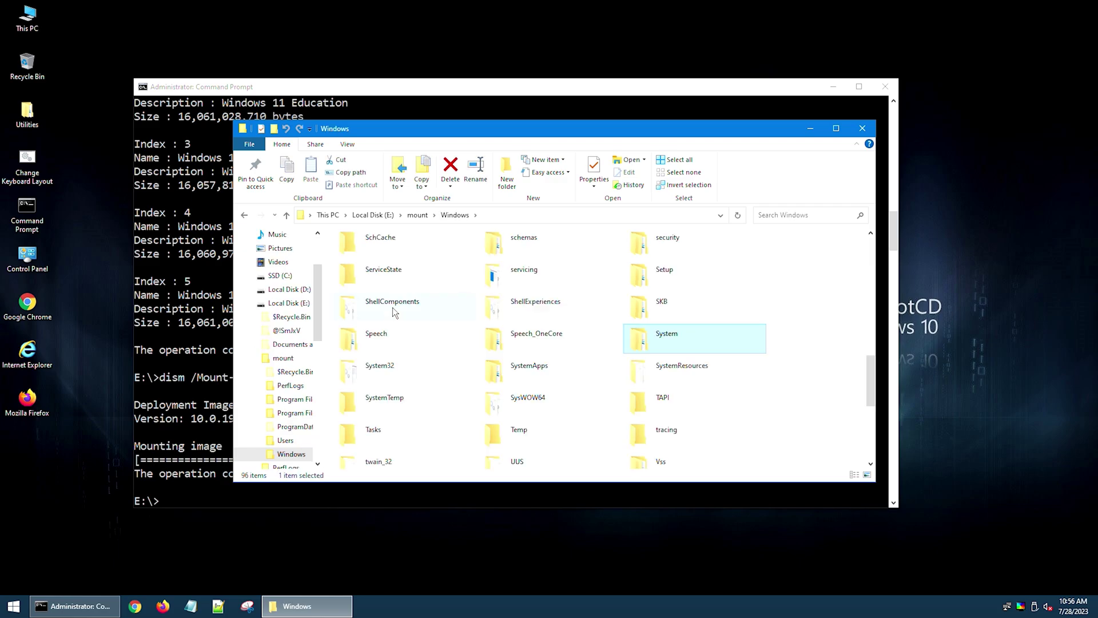
double_click(380, 366)
key("ctrl+a")
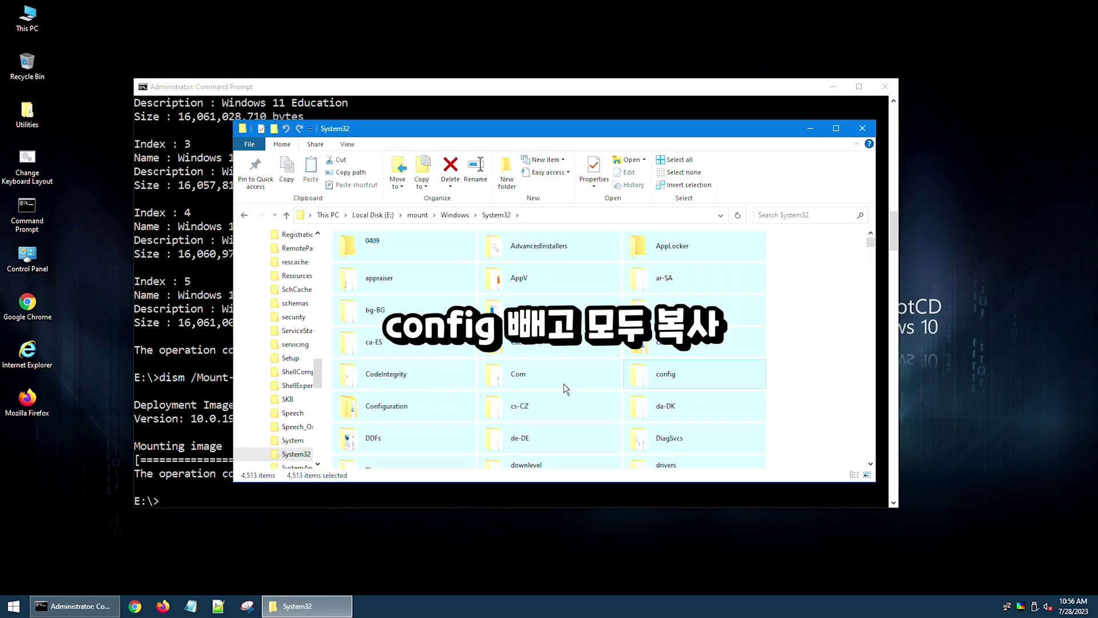
left_click(658, 372, "ctrl")
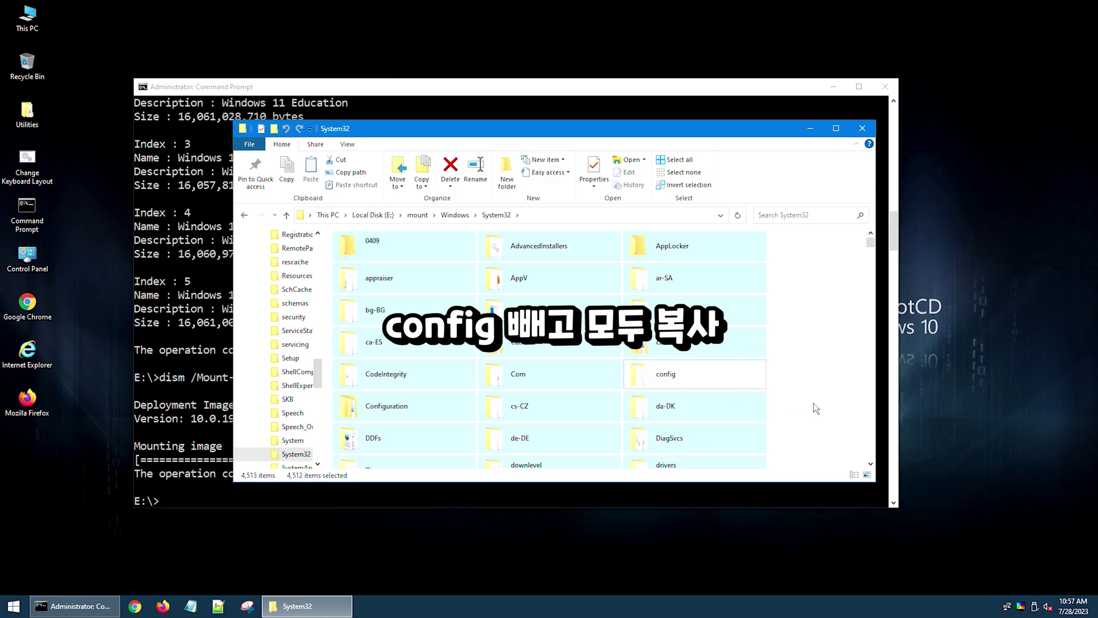
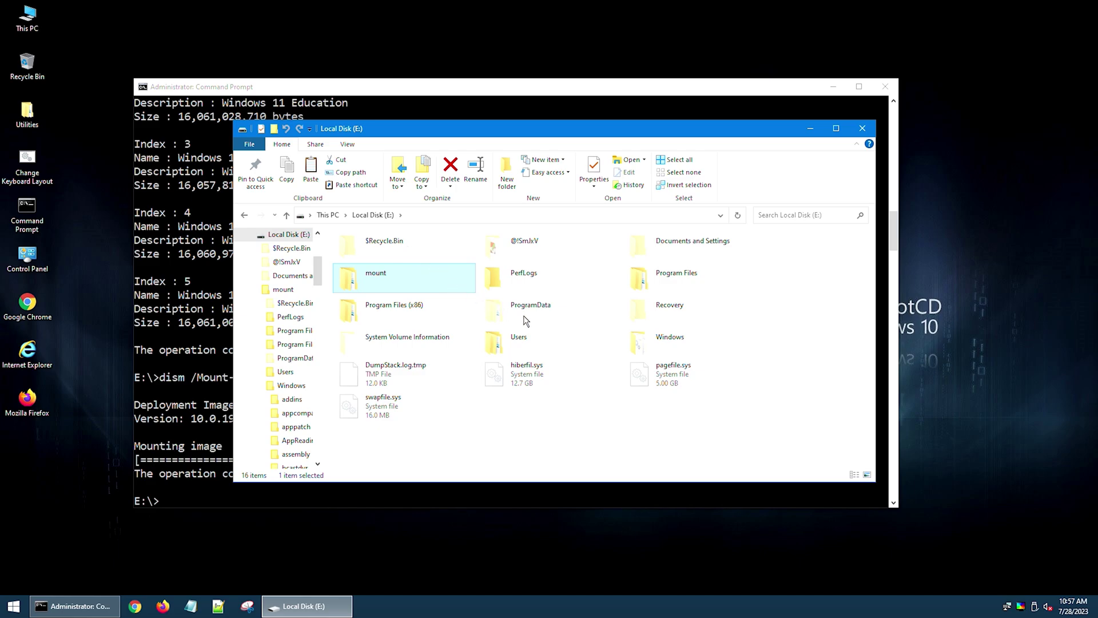
- Paste the copied files into E:\Windows\System32, replacing existing files, then close Explorer
double_click(672, 350)
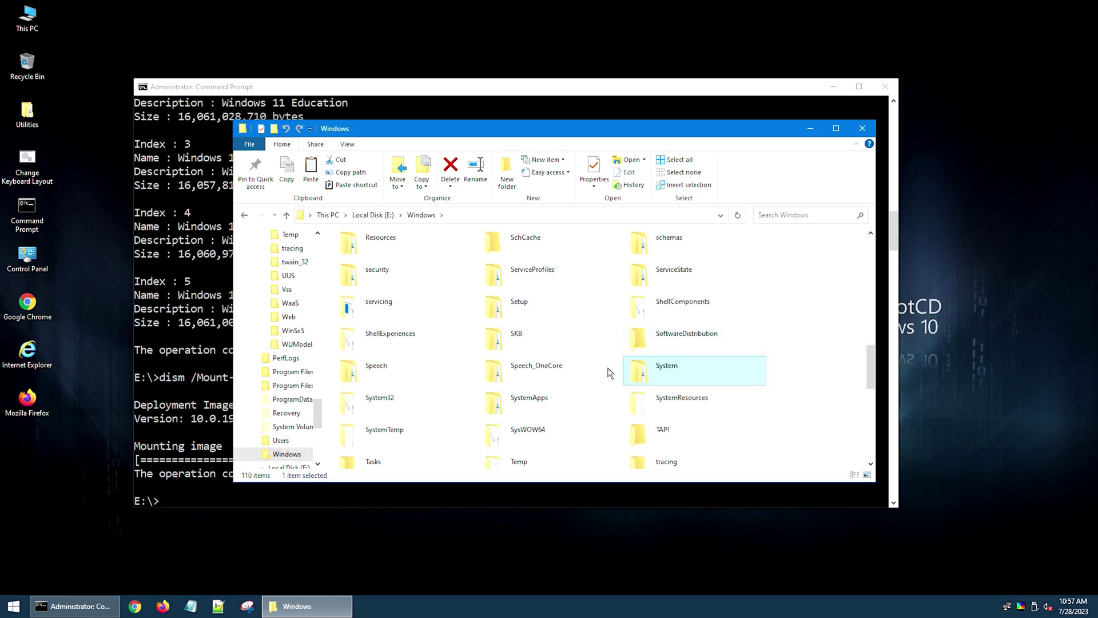
double_click(379, 398)
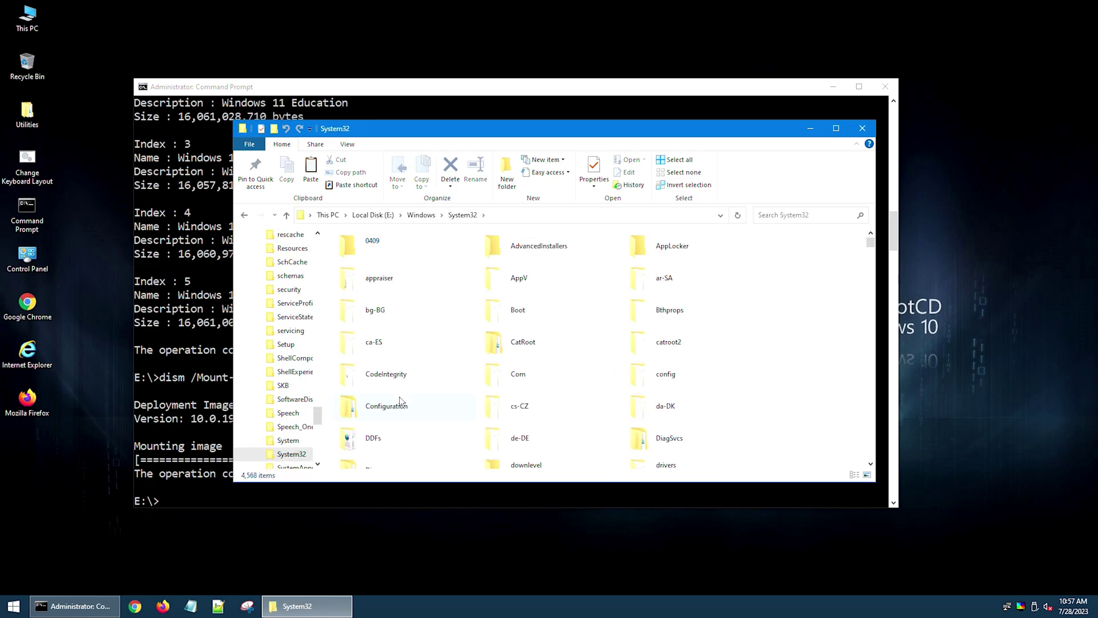
right_click(701, 395)
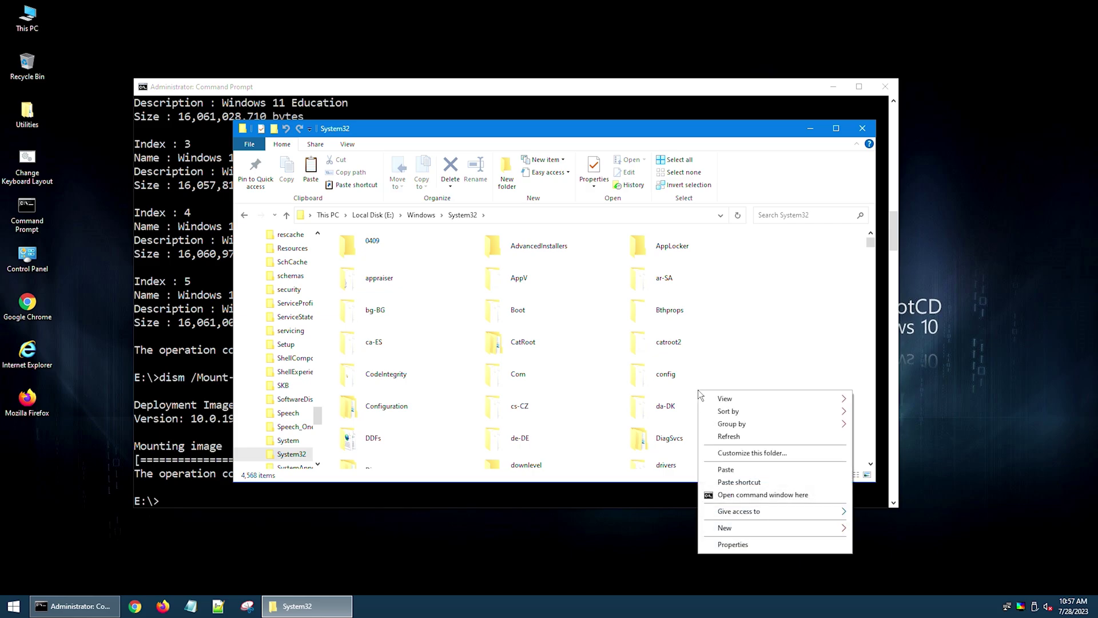
left_click(725, 469)
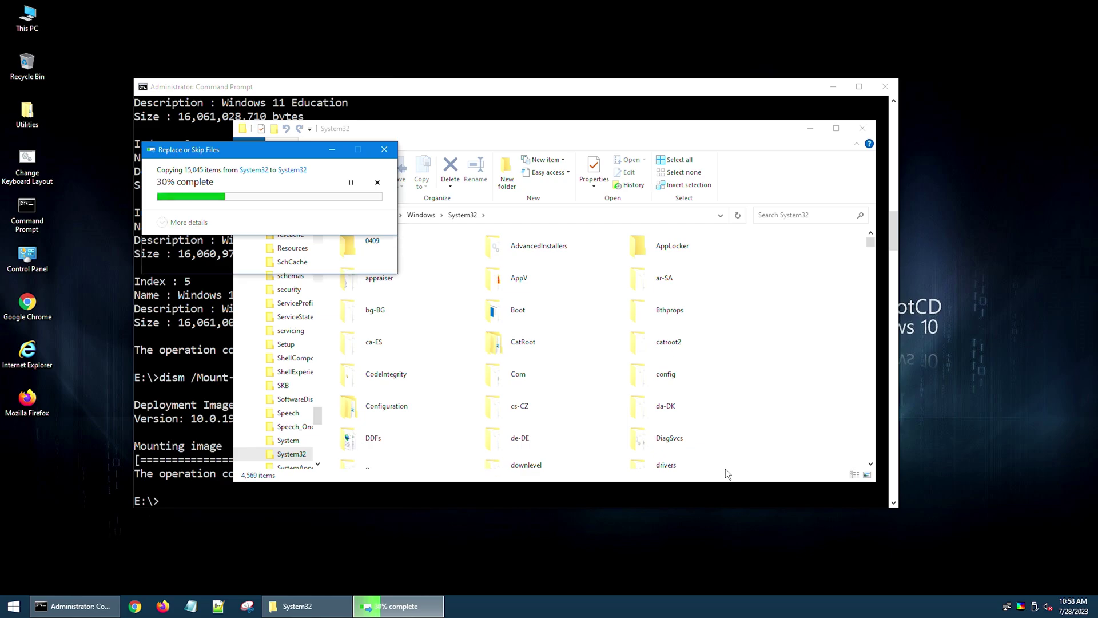
left_click(272, 211)
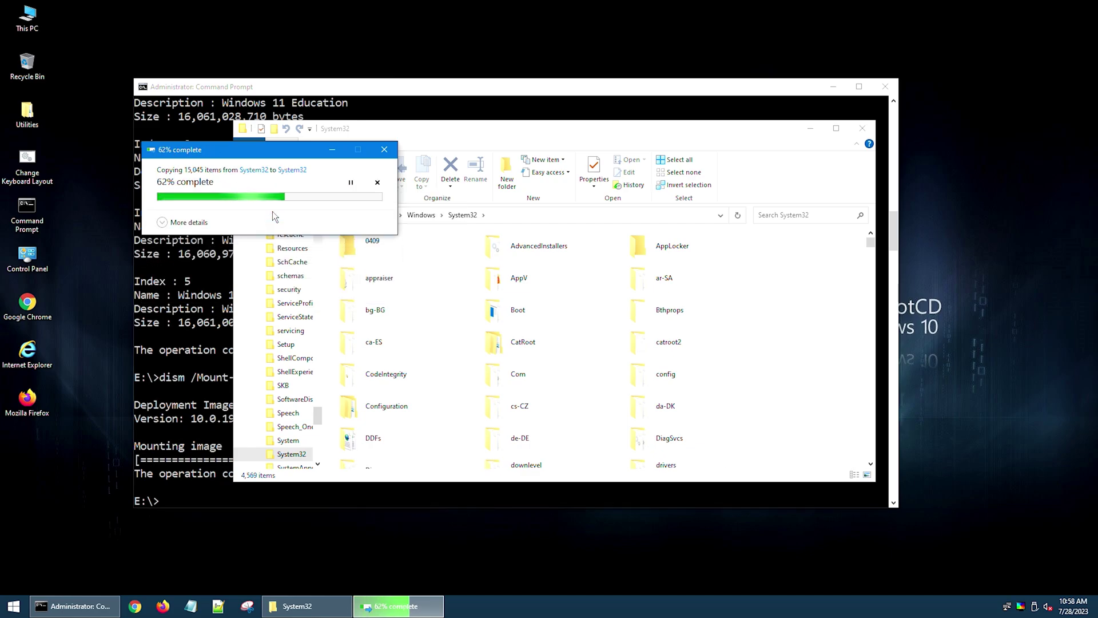
key("alt+F4")
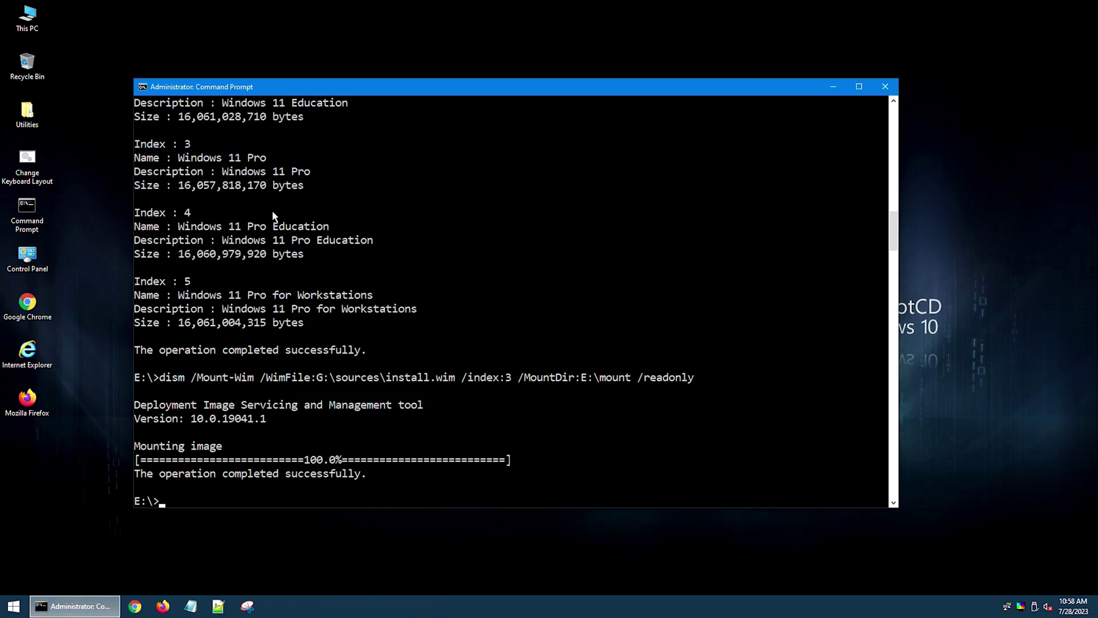
- Unmount the image from E:\mount with dism /Unmount-Wim, discarding changes
type("dism /Unmount-Wim /MountDir:E:\\mount /")
type("discard")
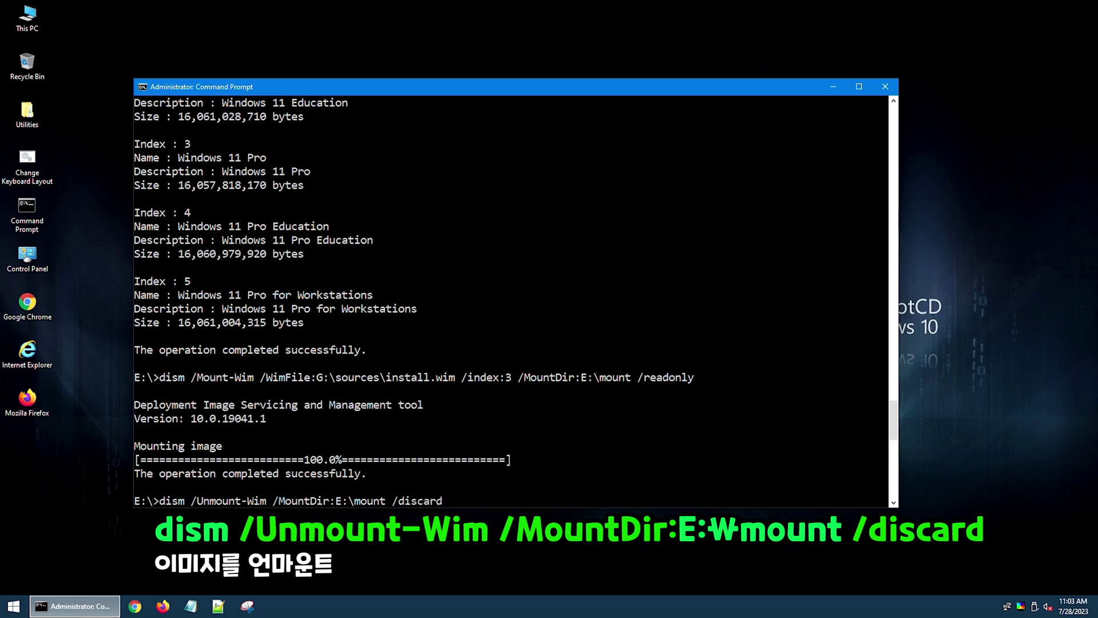
key("Return")
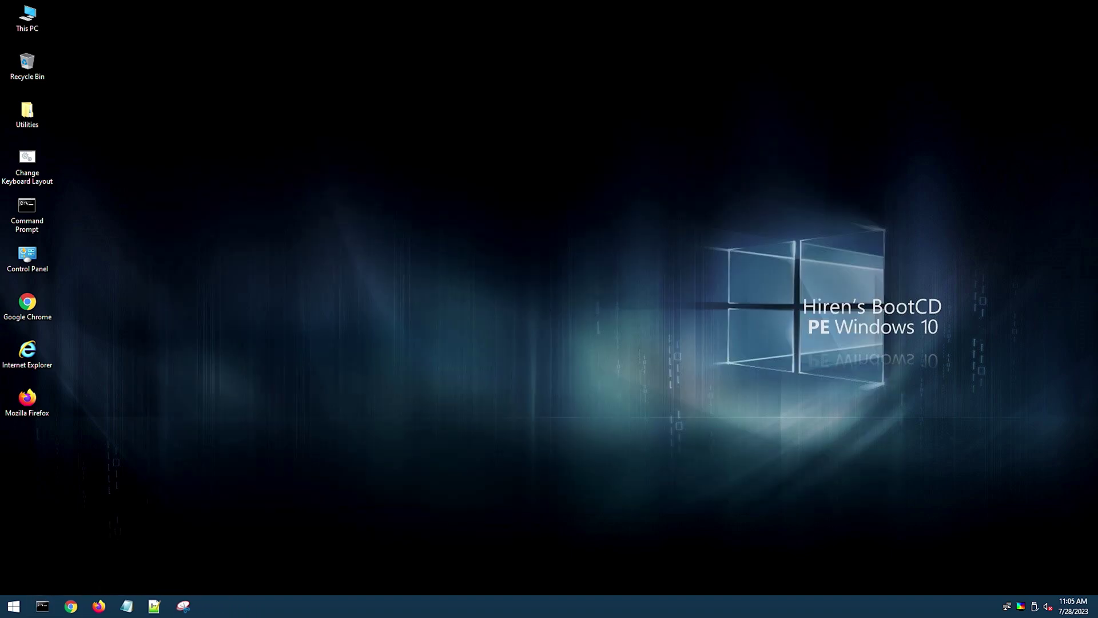
- Launch Registry Editor via Run and select HKEY_LOCAL_MACHINE
key("super+r")
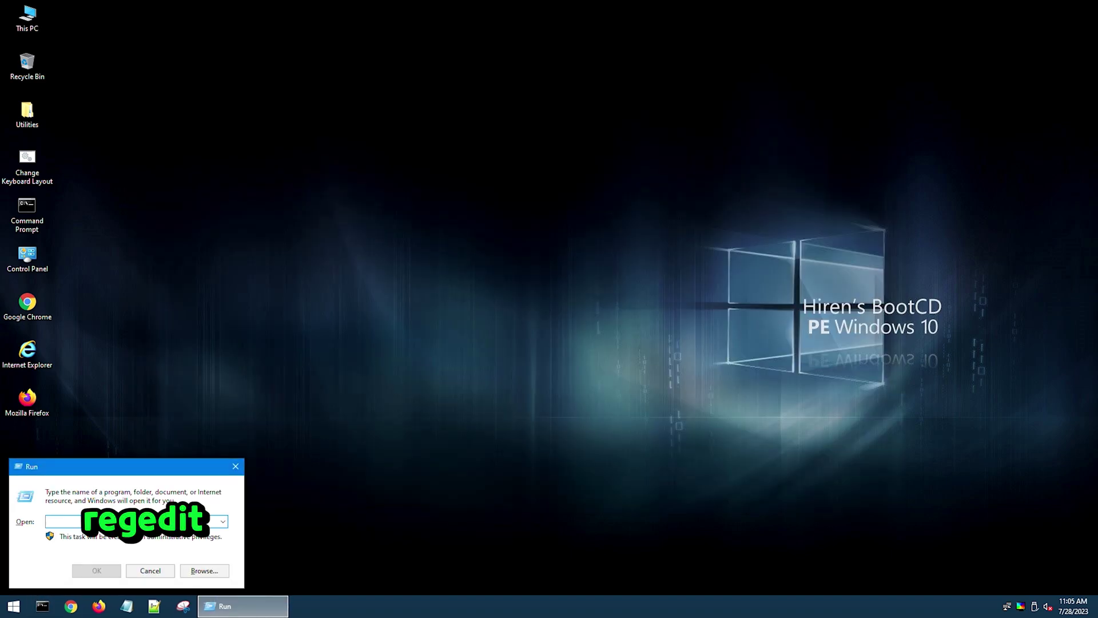
type("regedit")
key("Return")
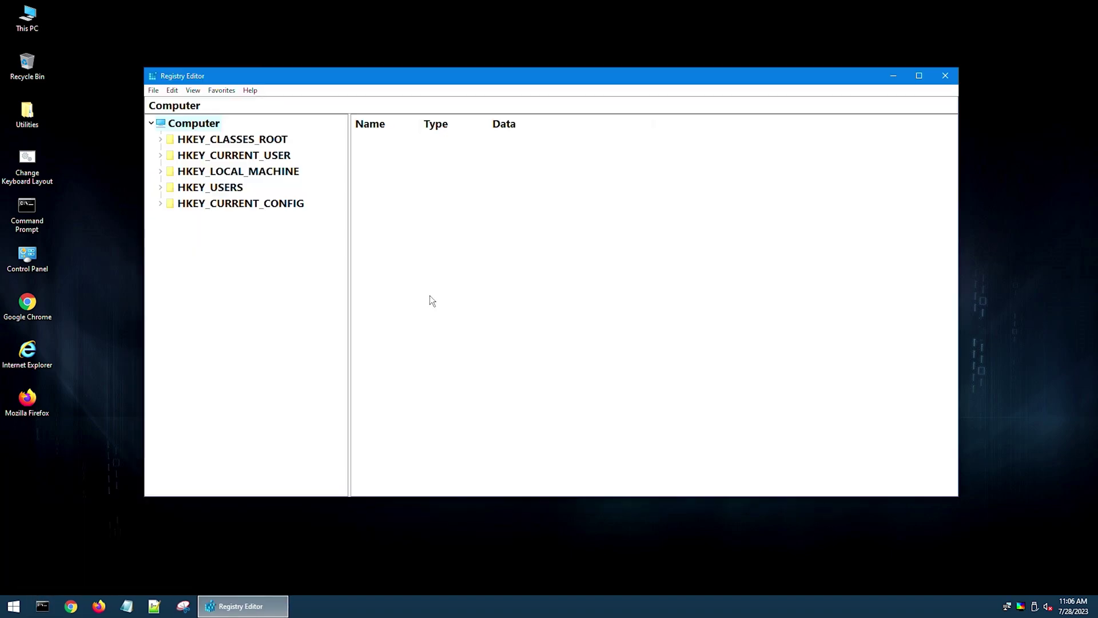
left_click(257, 174)
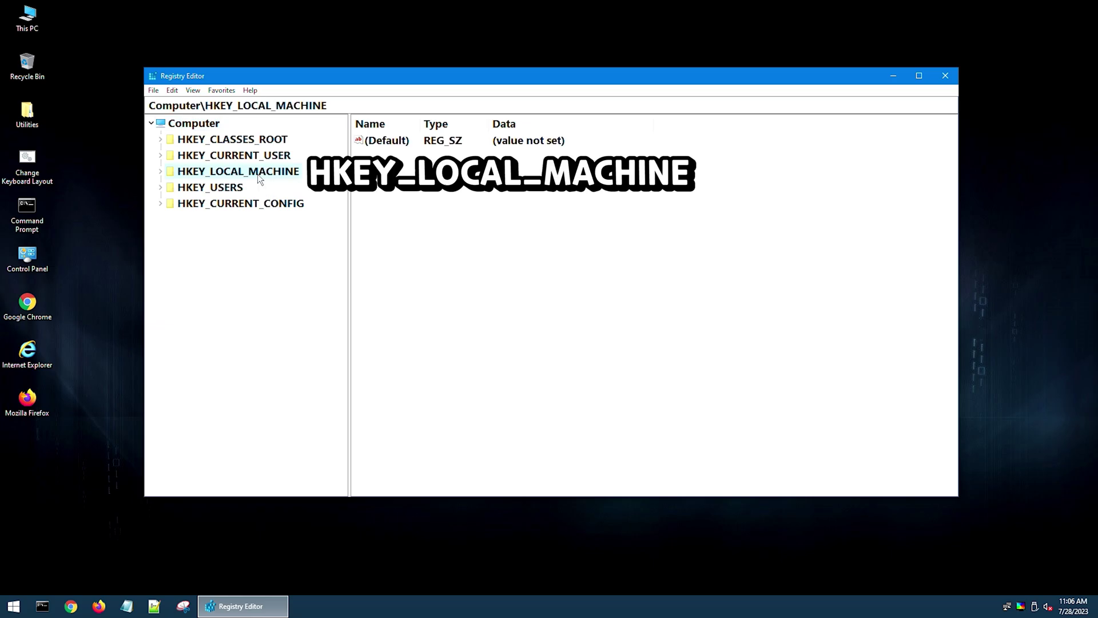
left_click(154, 92)
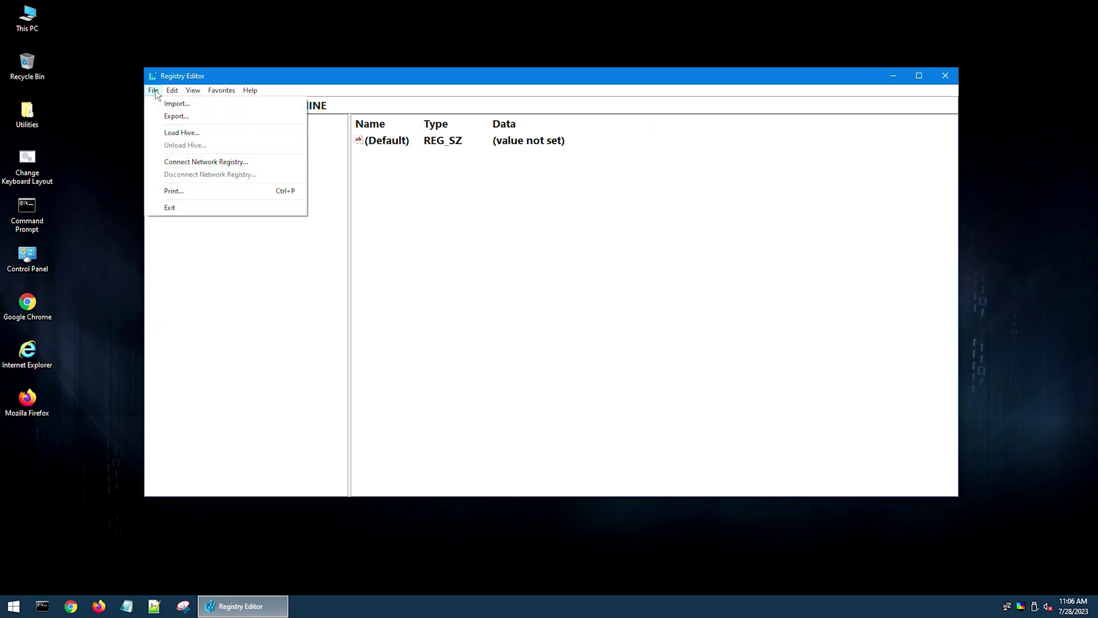
- Start File > Load Hive and browse to the Windows folder on Local Disk (E:)
left_click(177, 133)
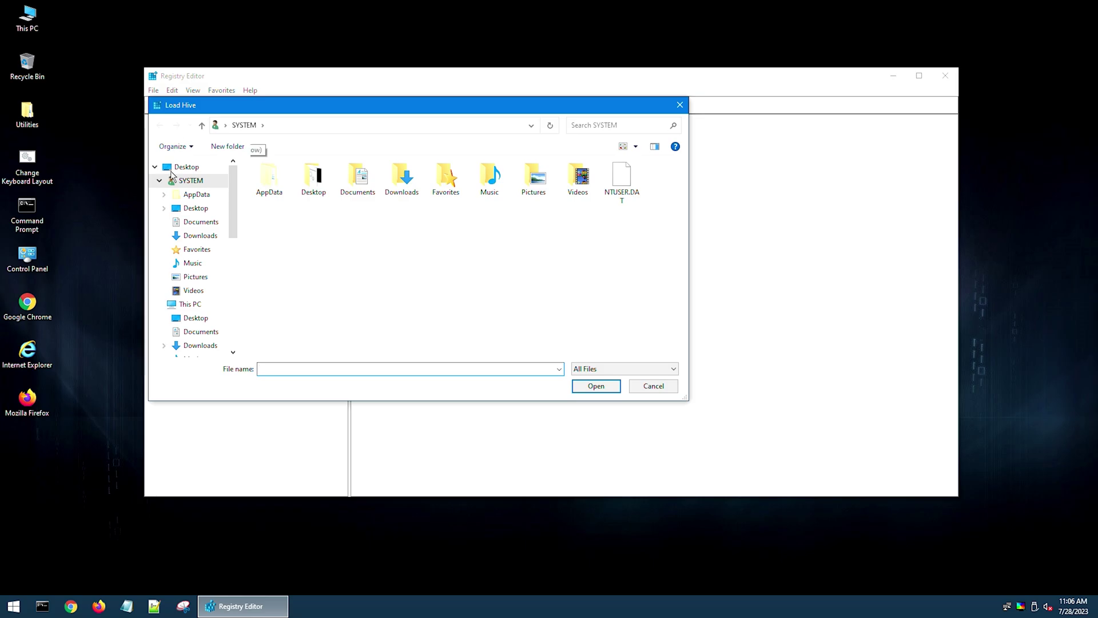
left_click(189, 306)
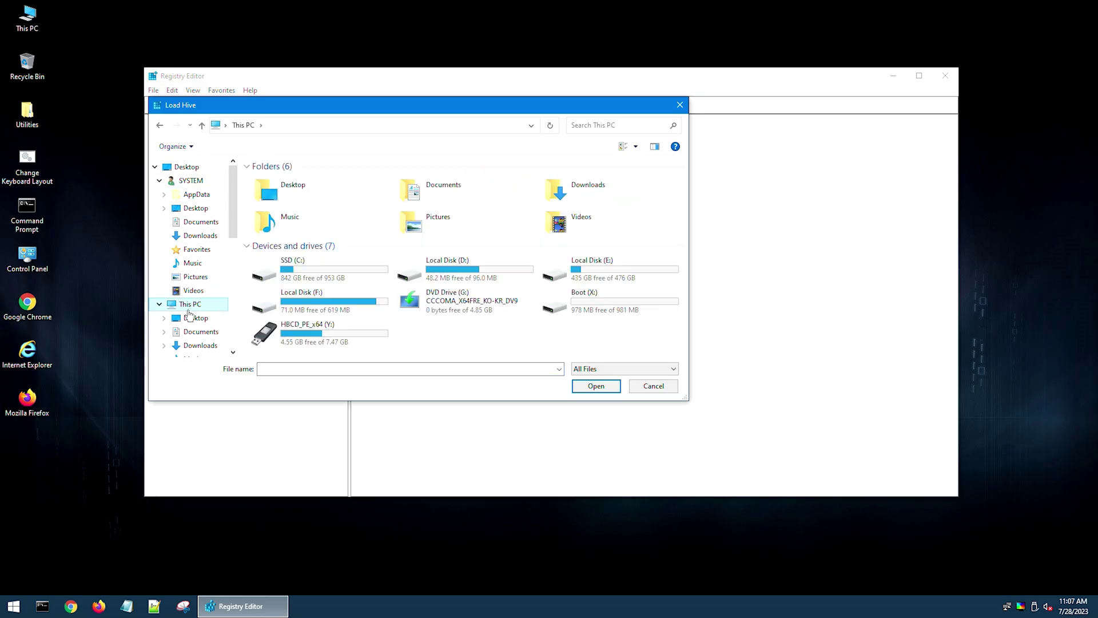
double_click(609, 274)
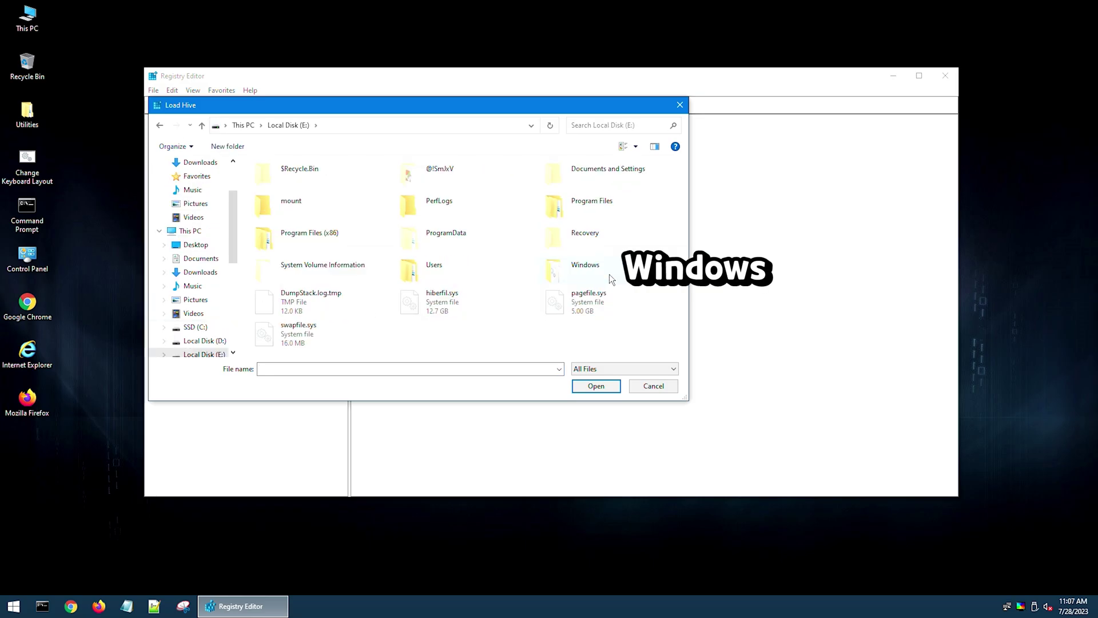
double_click(611, 277)
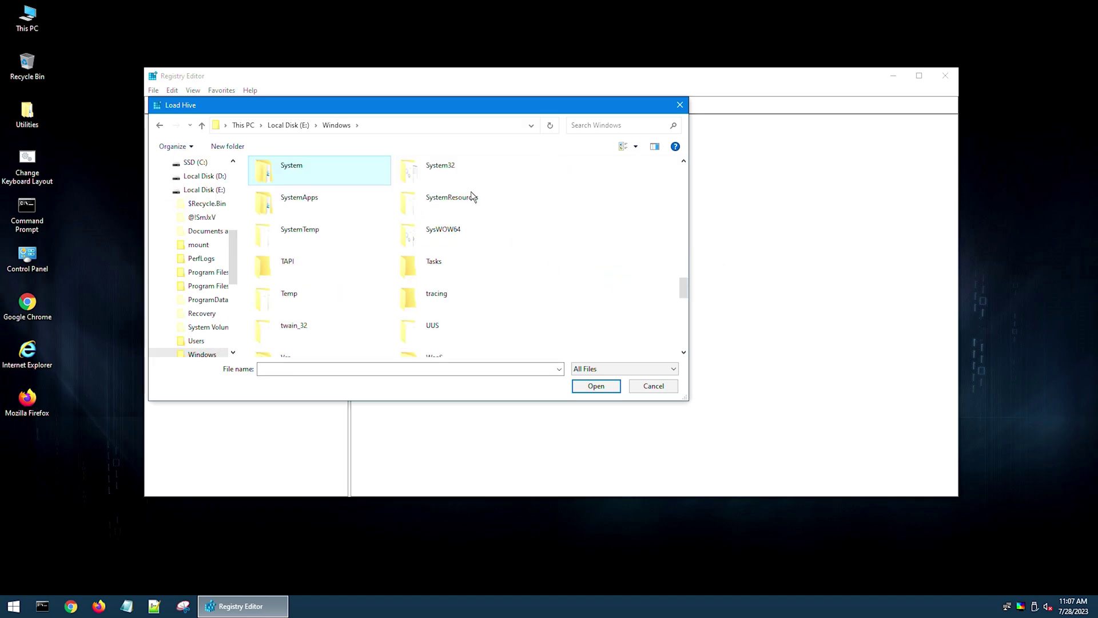
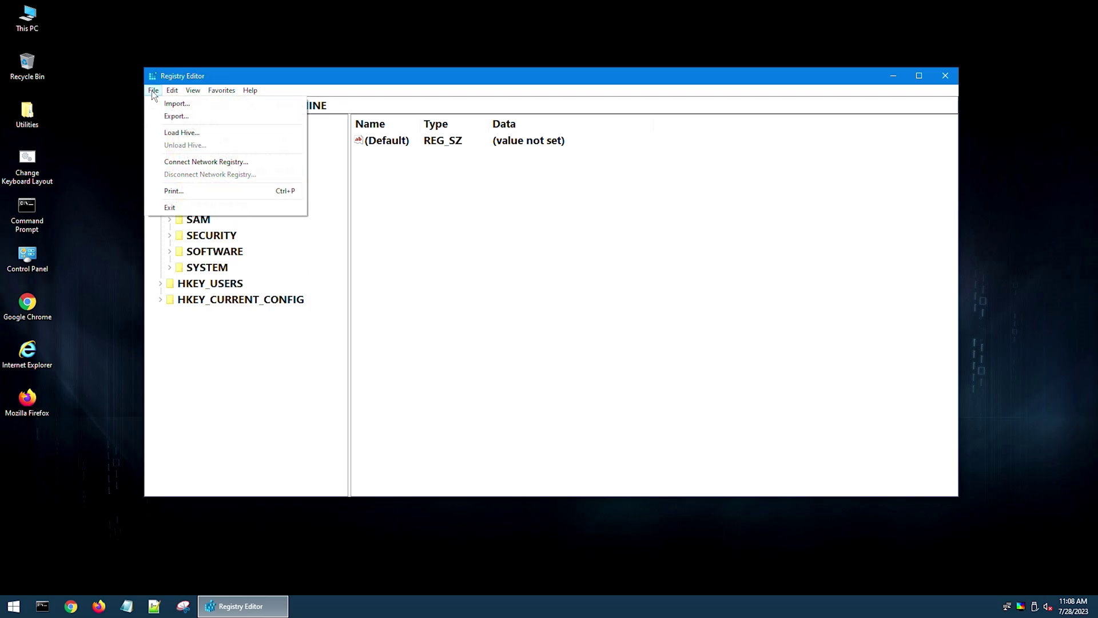
- Pick the SYSTEM hive file in E:\Windows\System32\config to load as an offline hive
left_click(176, 133)
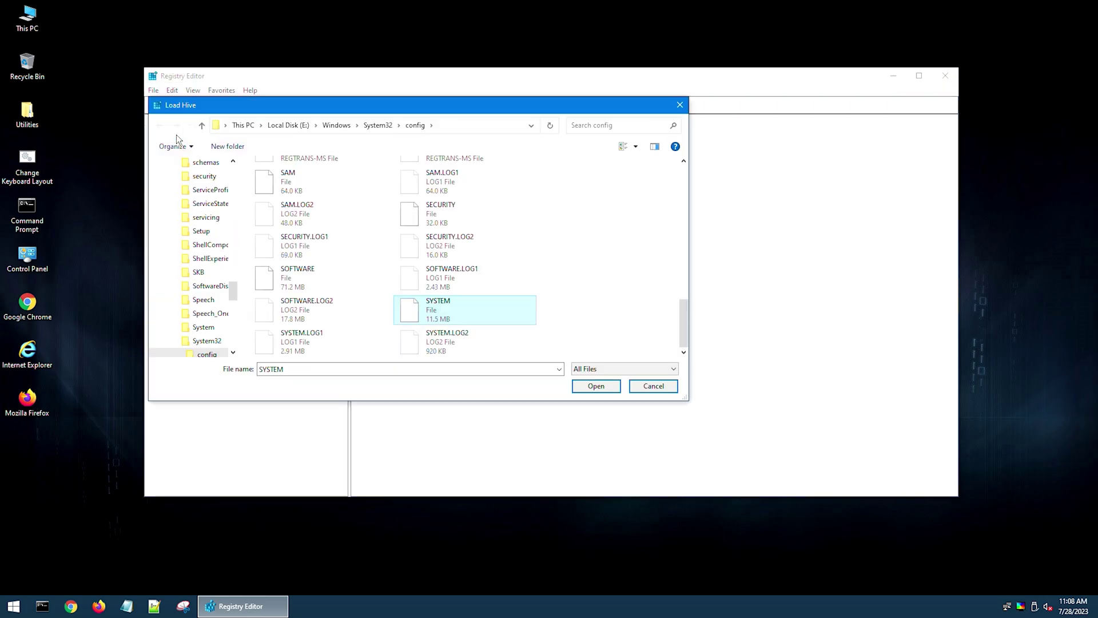
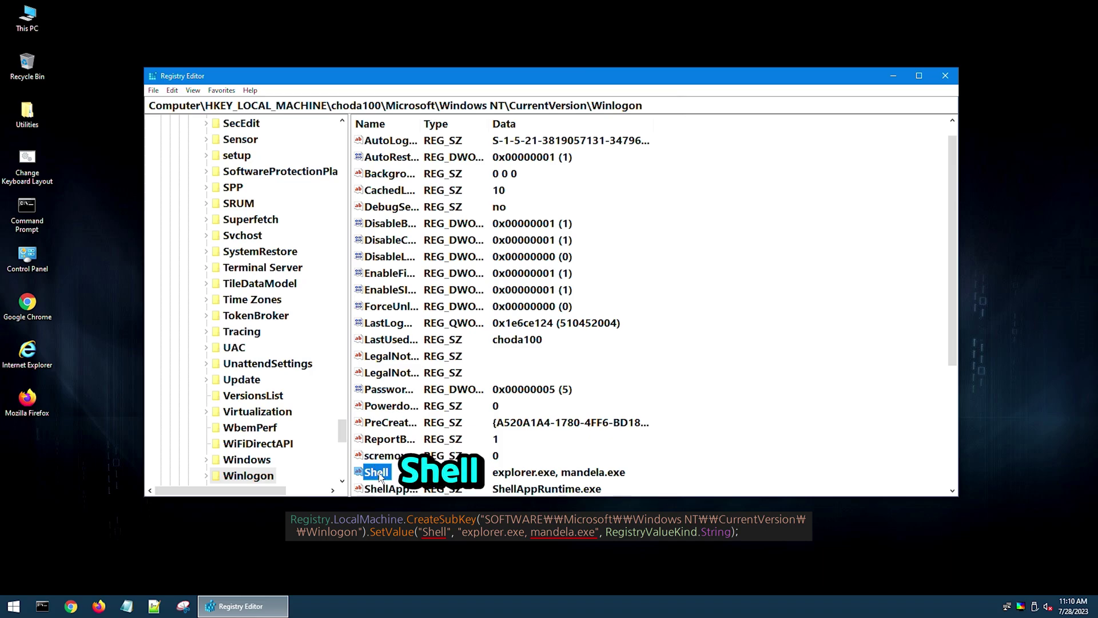
- Open the Winlogon Shell value in the choda100 hive to edit its data
double_click(377, 473)
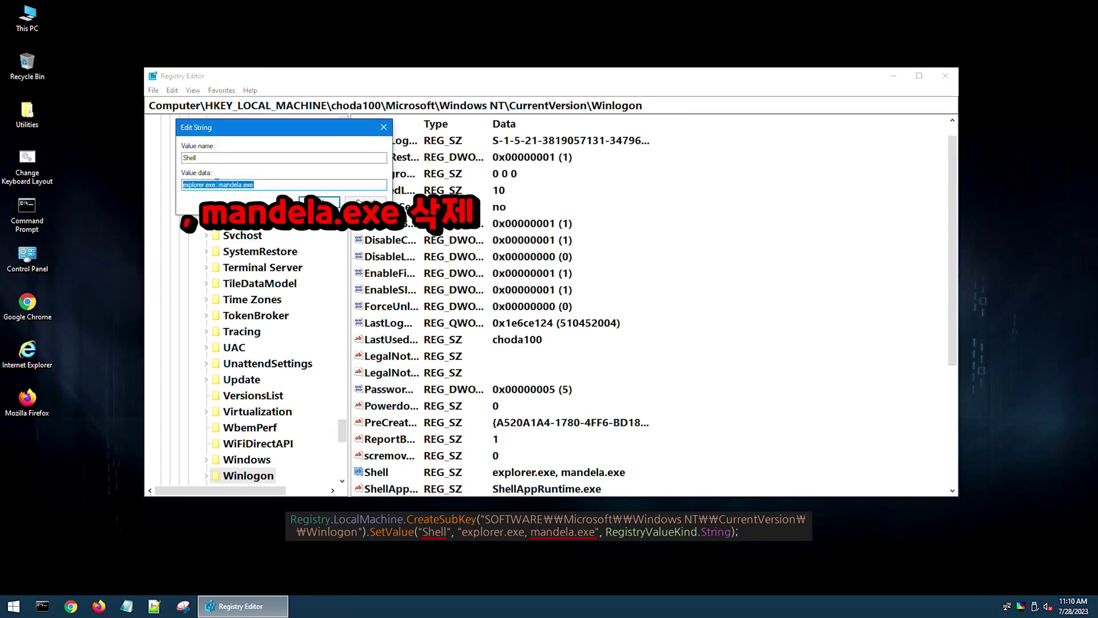
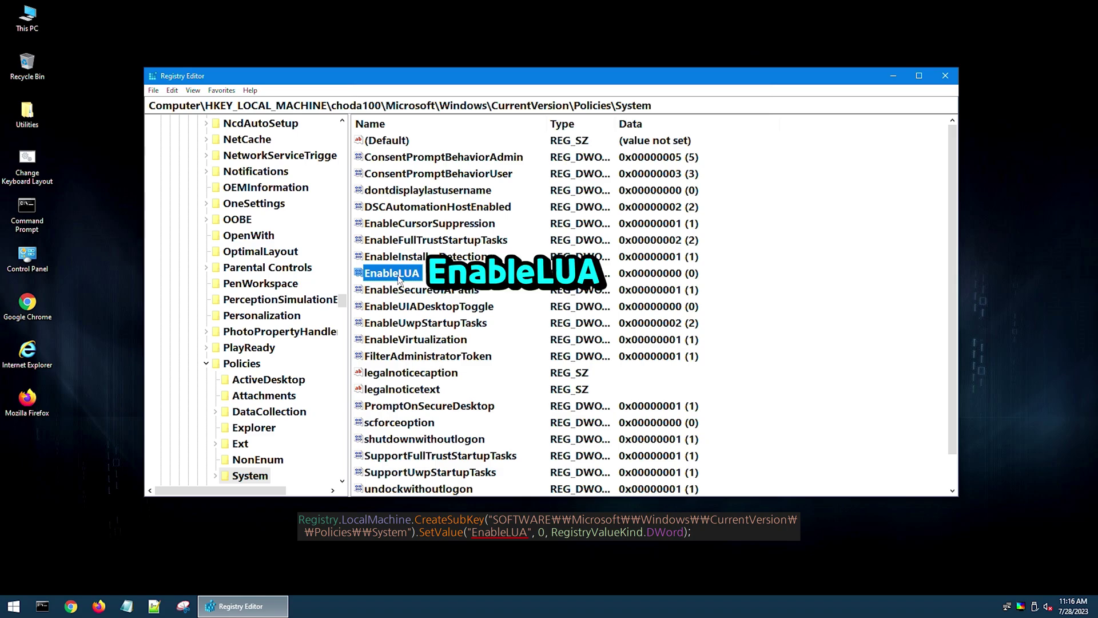
- Open the EnableLUA value under Policies\System and enter 1 as its new data
double_click(398, 274)
type("1")
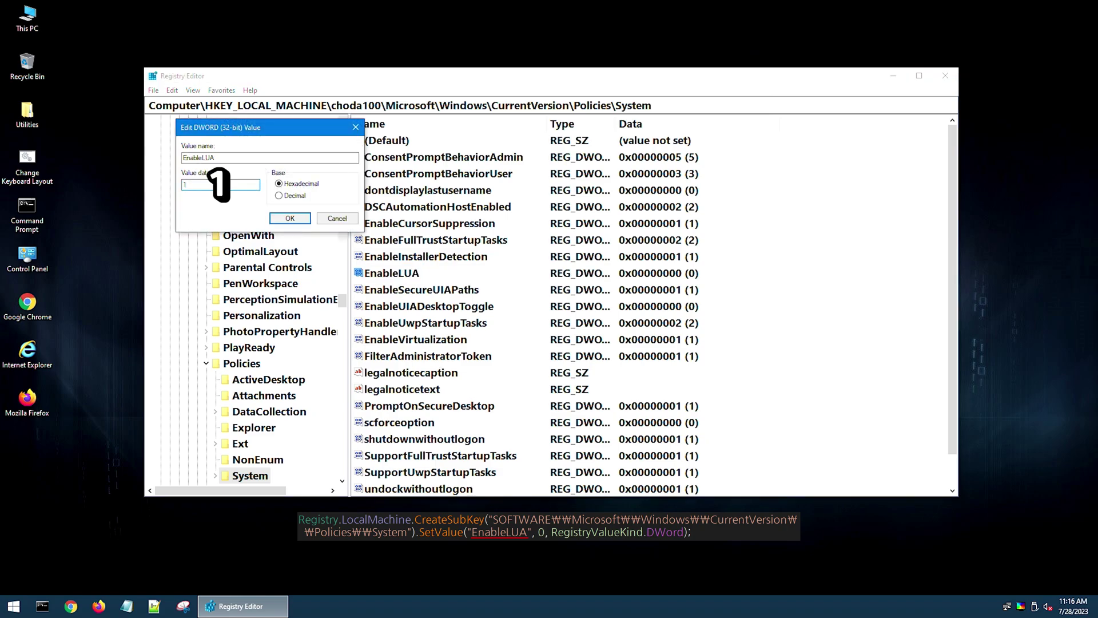
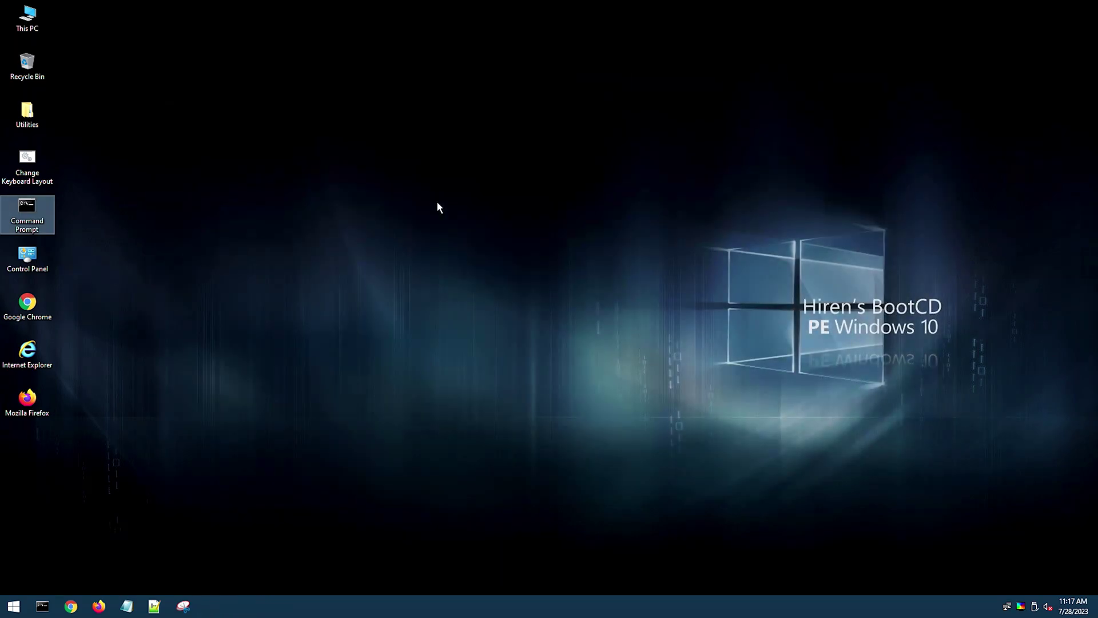
- Restart the PC from the Hiren's BootCD PE desktop via the Shut Down Windows dialog
key("alt+F4")
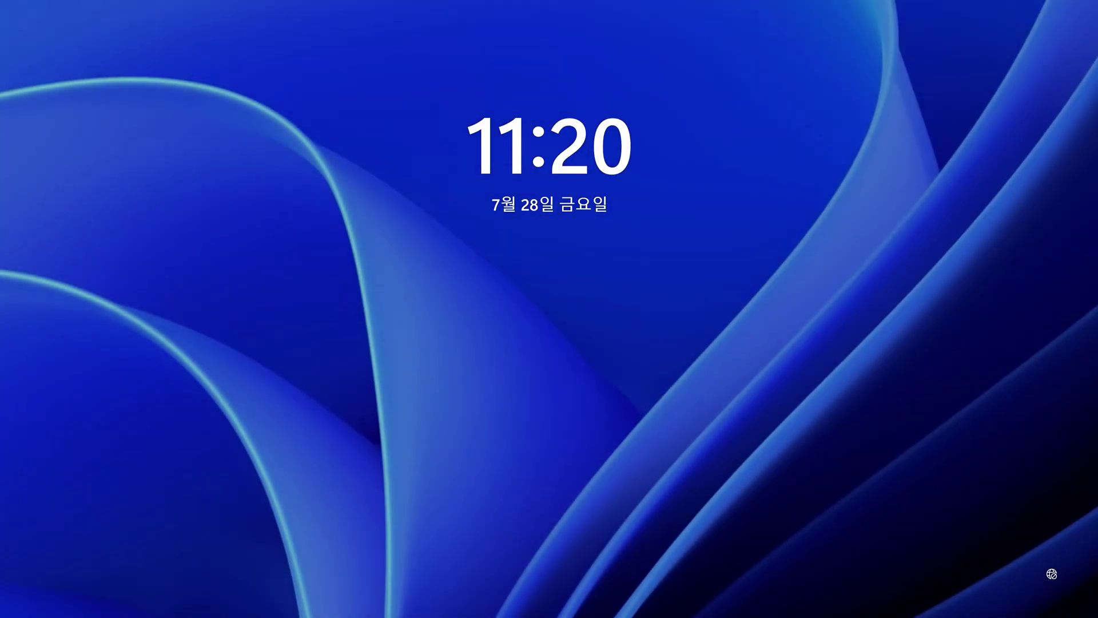
- Dismiss the Windows 11 lock screen and sign in with the account password
key("space")
type("*********")
key("Return")
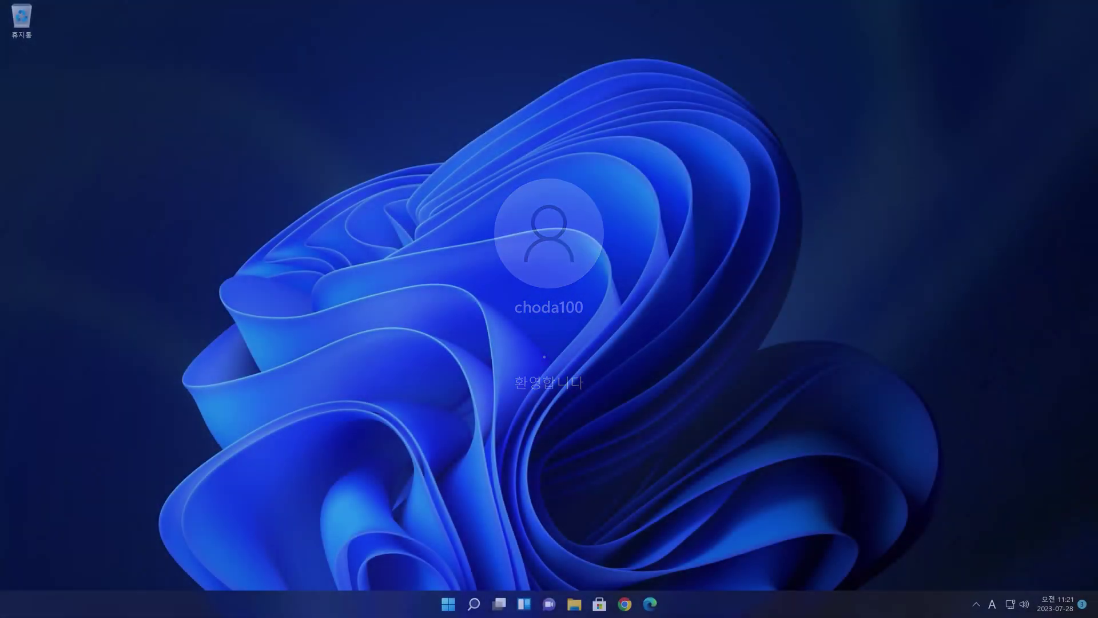
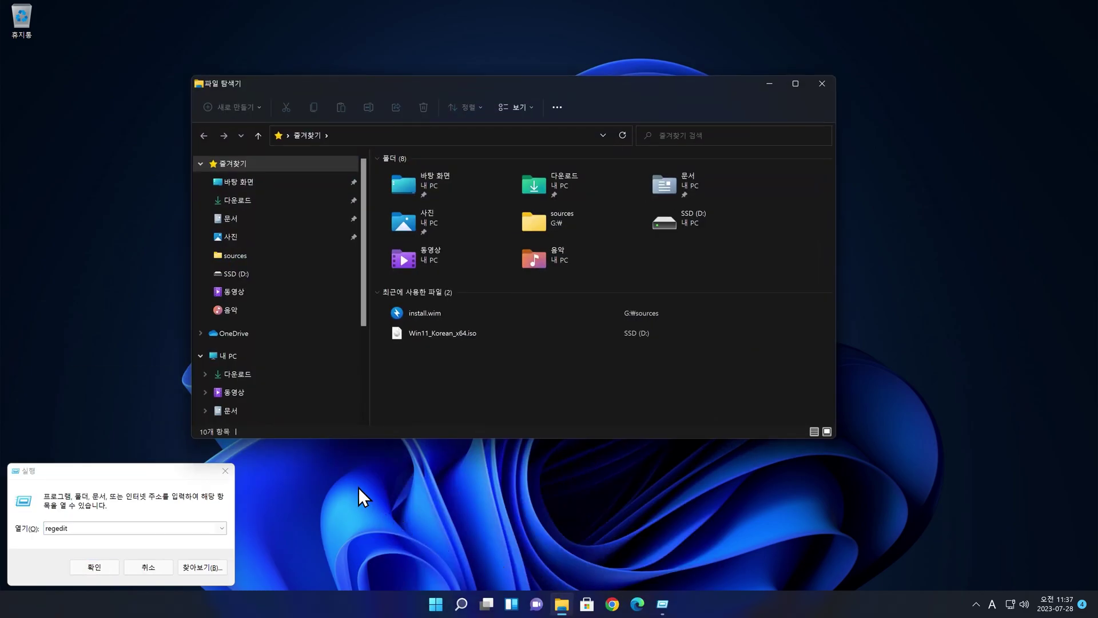
- Mount Win11_Korean_x64.iso from SSD (D:) and open the sources folder on G:
left_click(232, 356)
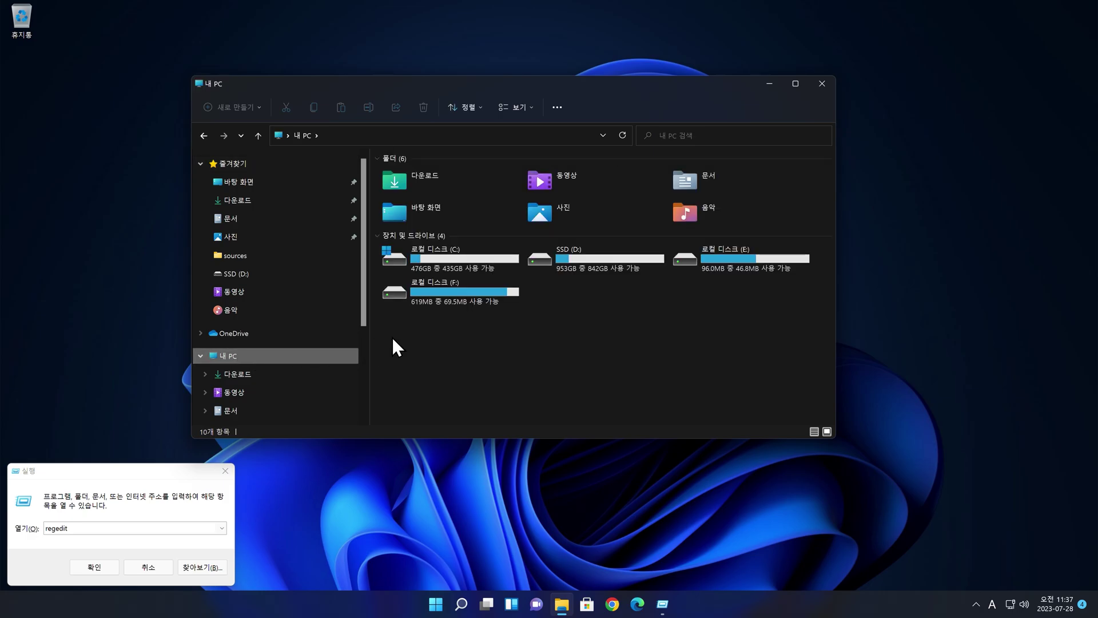
double_click(595, 261)
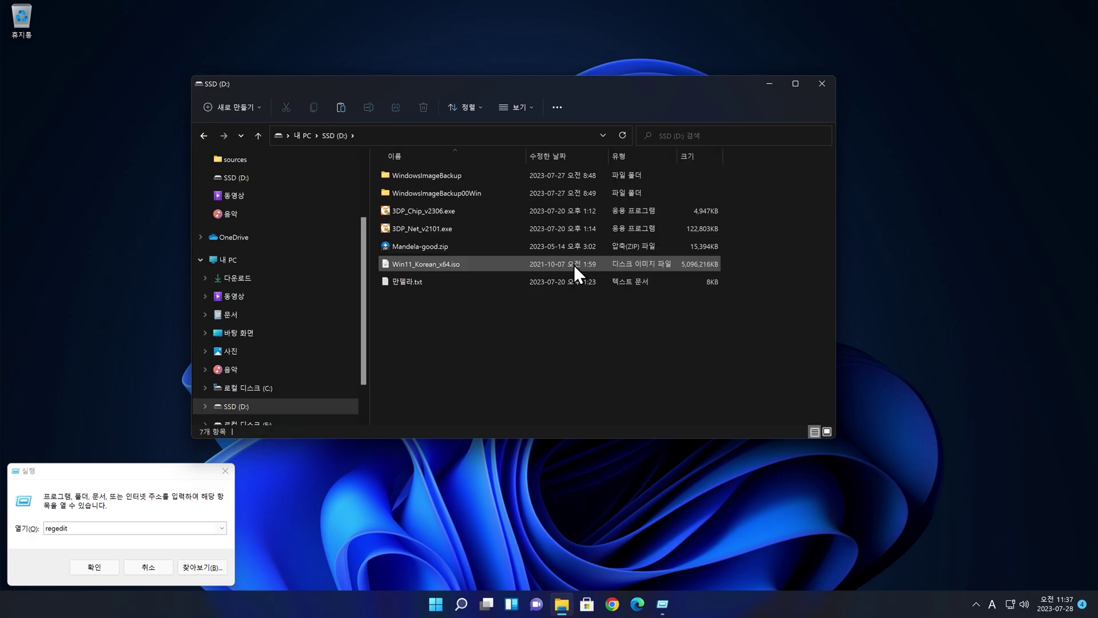
double_click(449, 263)
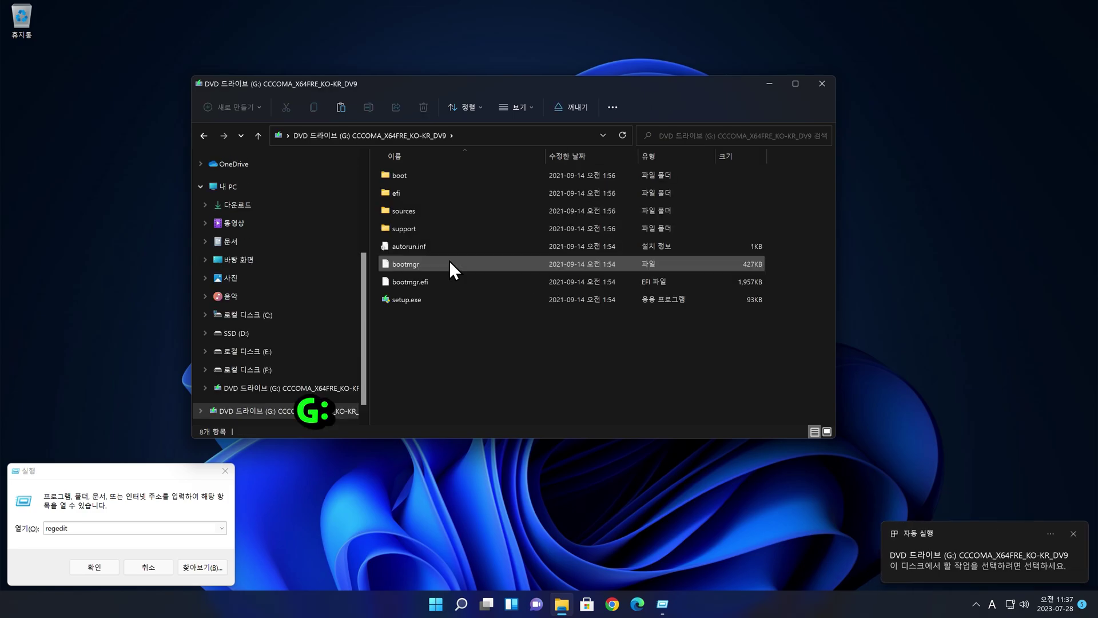
double_click(406, 208)
- Open install.wim in Bandizip and browse to image 3 (Windows 11 Pro), Windows folder
type("install")
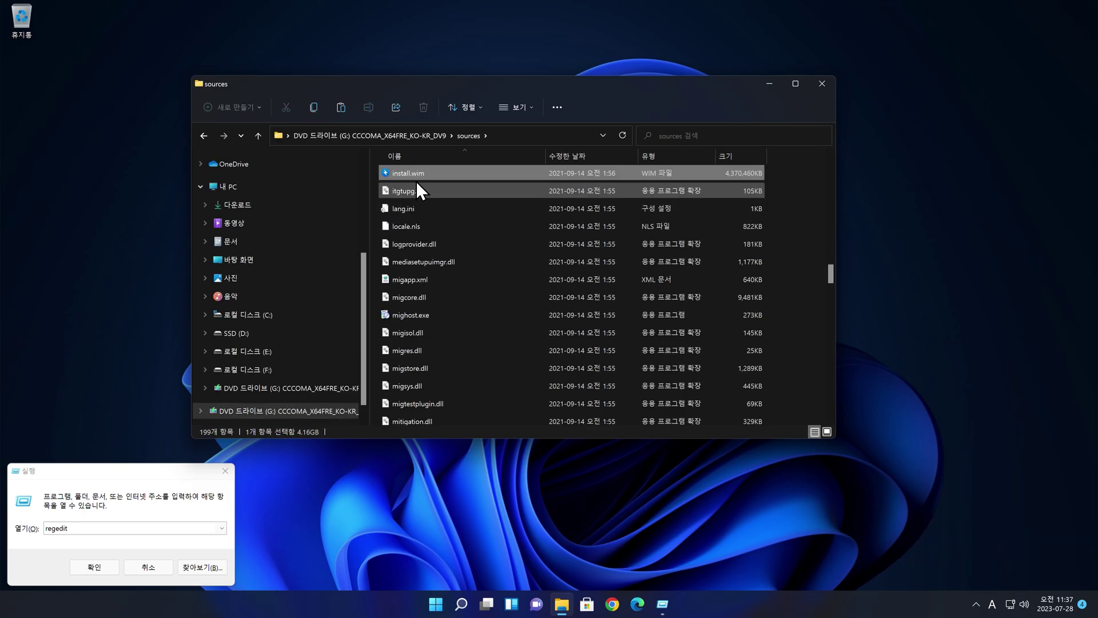
double_click(418, 173)
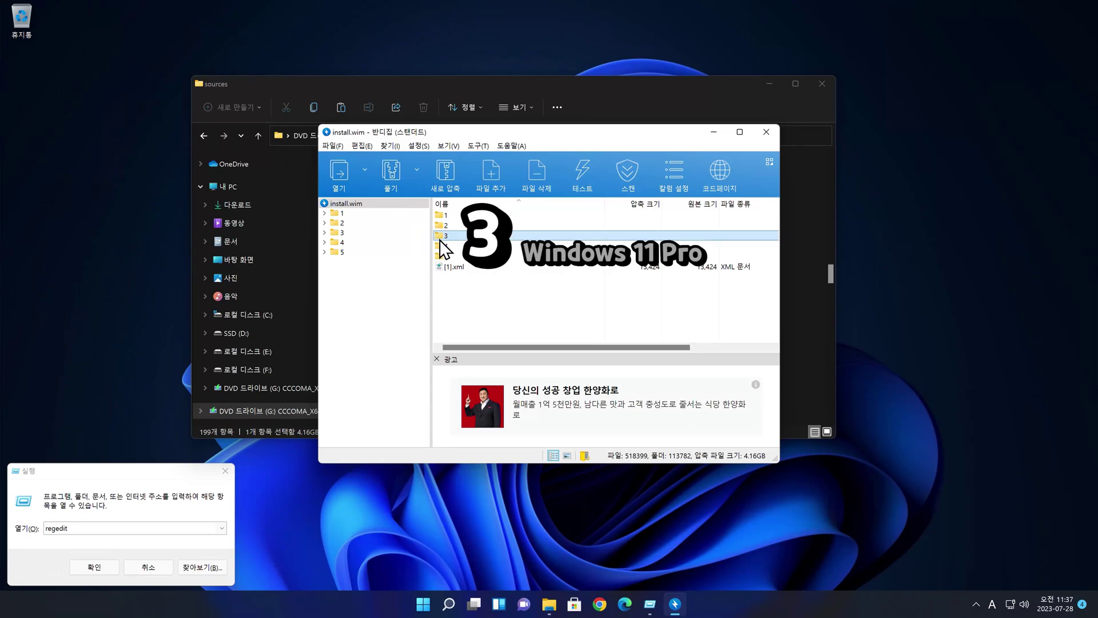
double_click(441, 237)
double_click(451, 287)
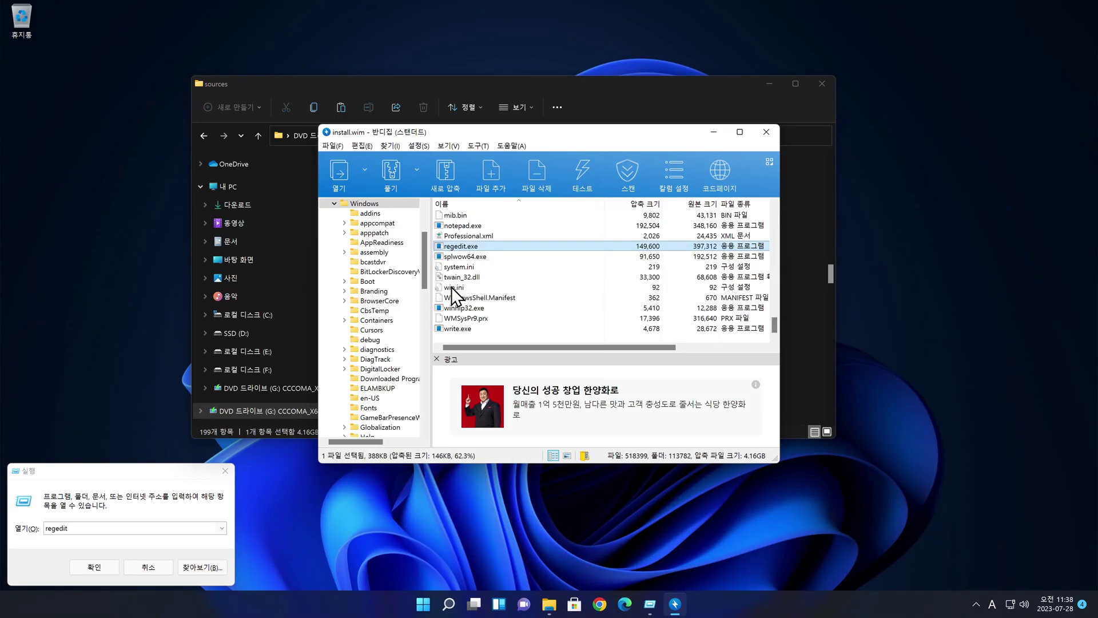
- Extract only regedit.exe into C:\Windows without a new subfolder, approving the UAC prompt
right_click(478, 252)
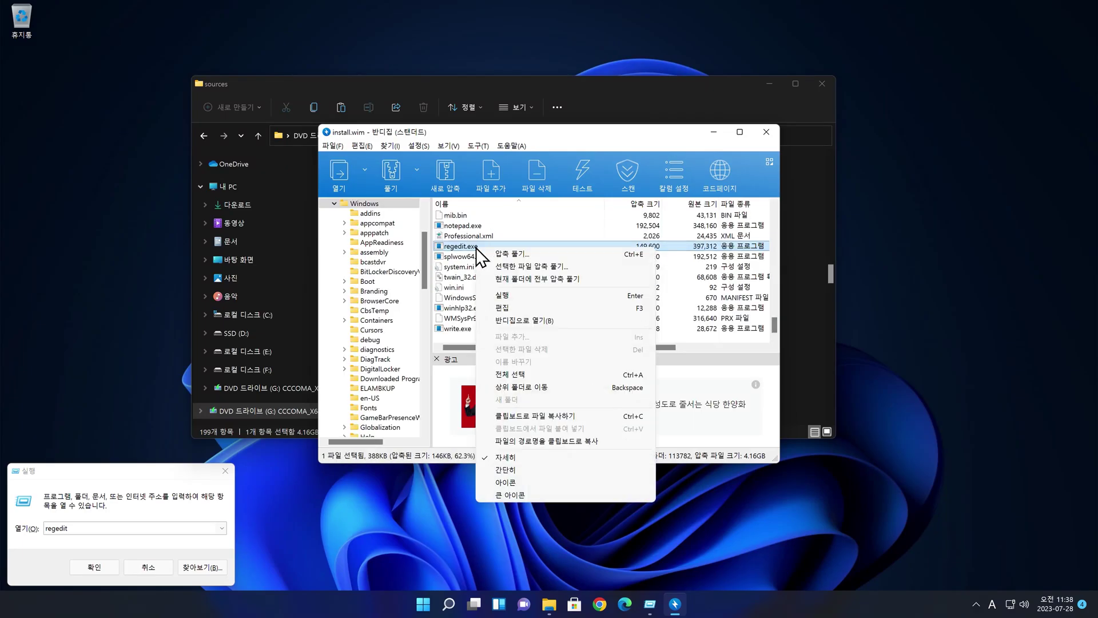
left_click(507, 267)
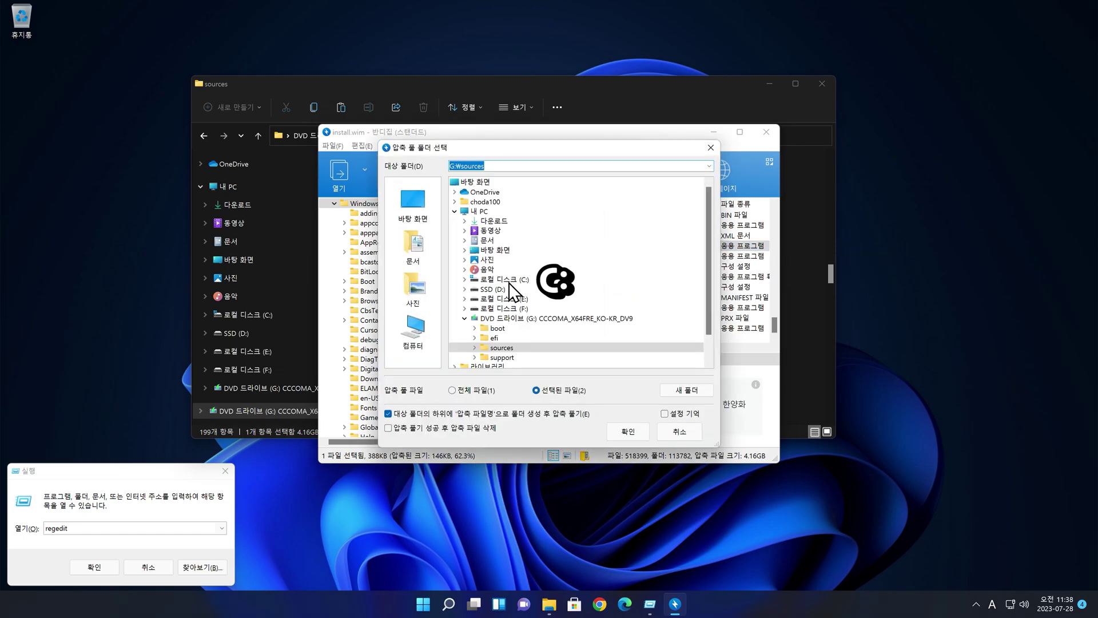
left_click(508, 280)
left_click(504, 338)
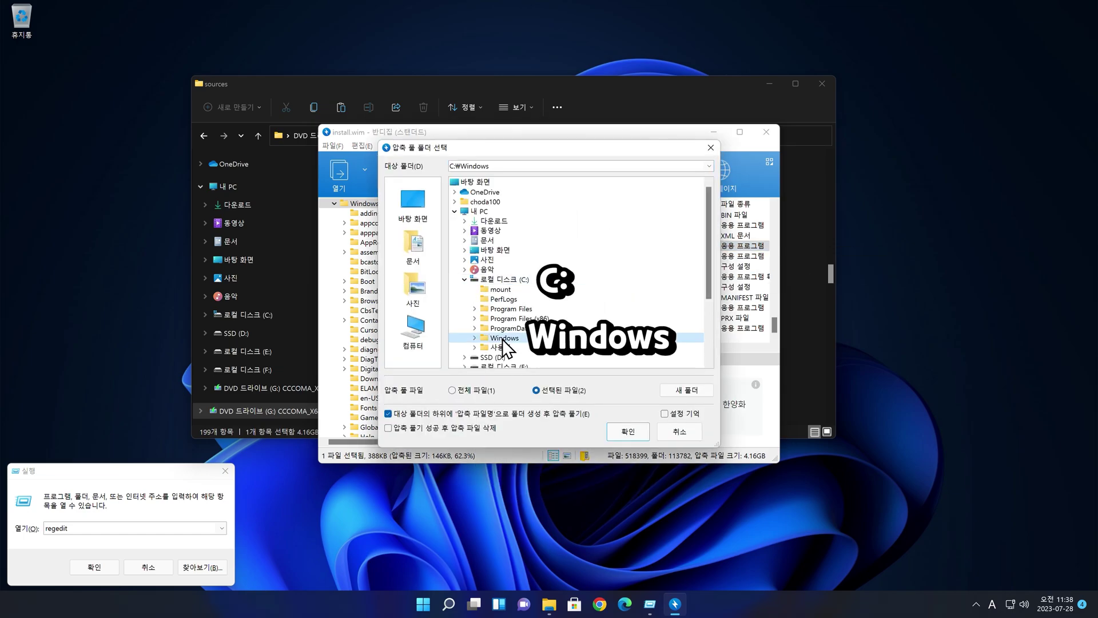
left_click(434, 416)
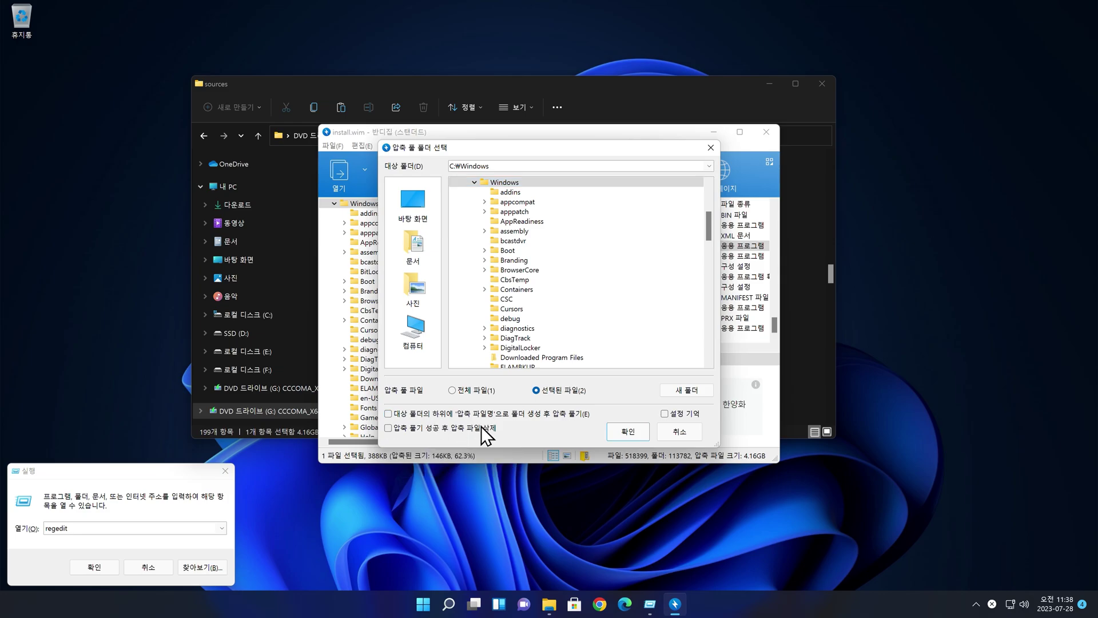
left_click(625, 432)
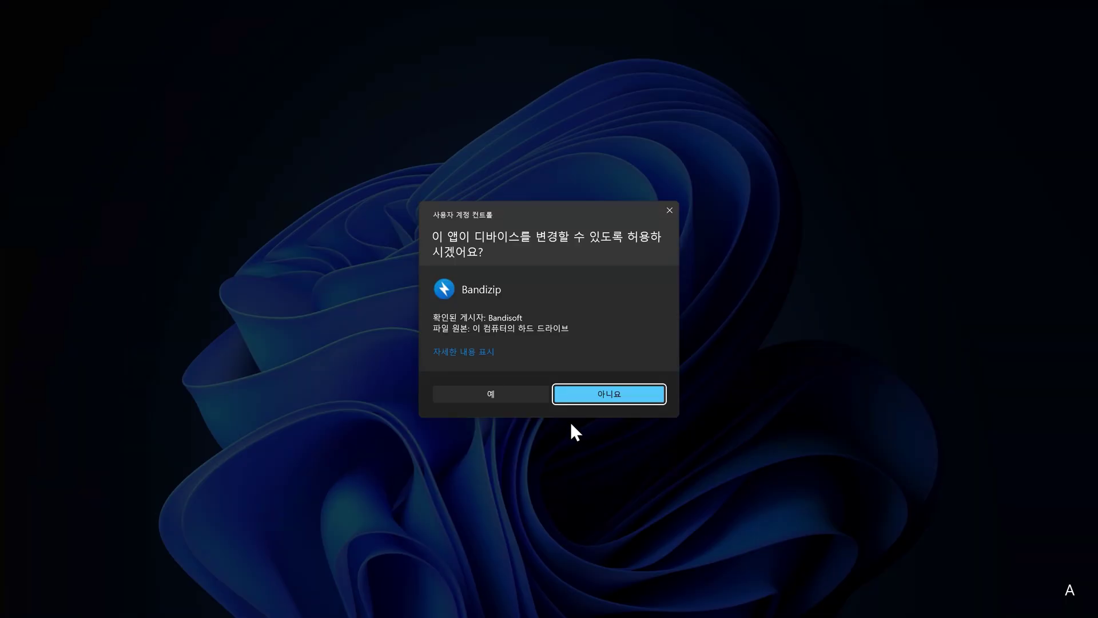
left_click(513, 394)
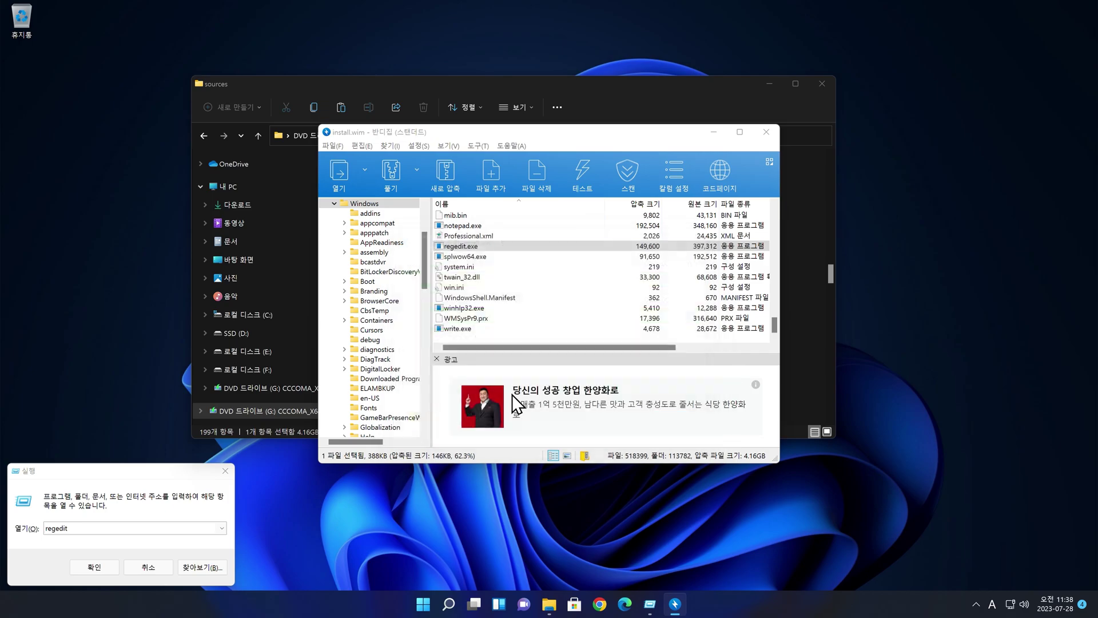
- Run regedit to confirm Registry Editor now opens, then close it
key("alt+F4")
key("Return")
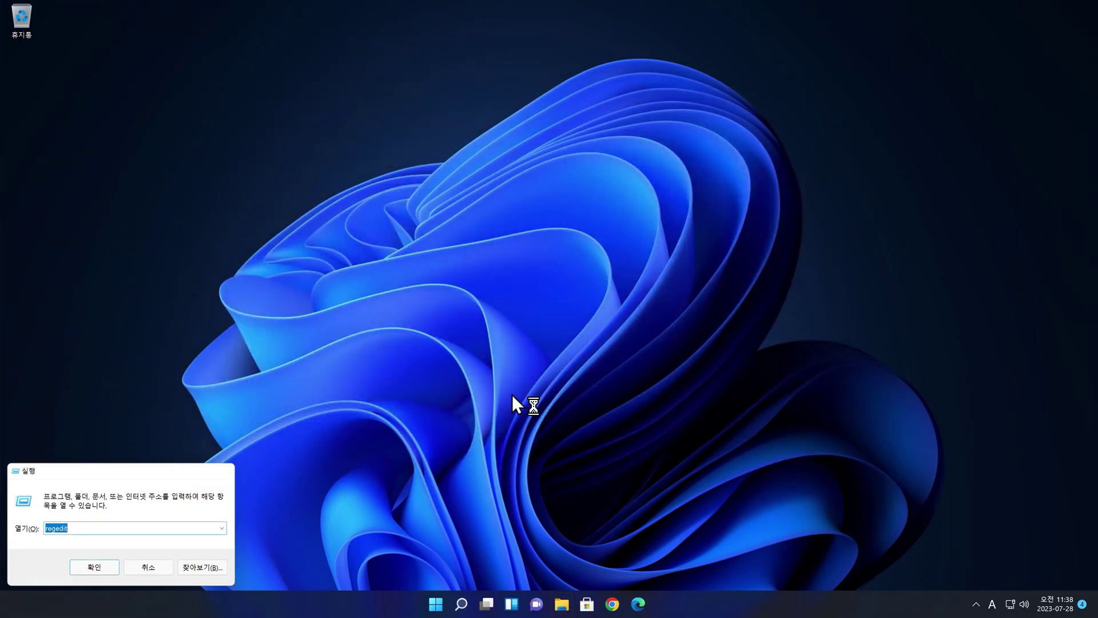
left_click(513, 394)
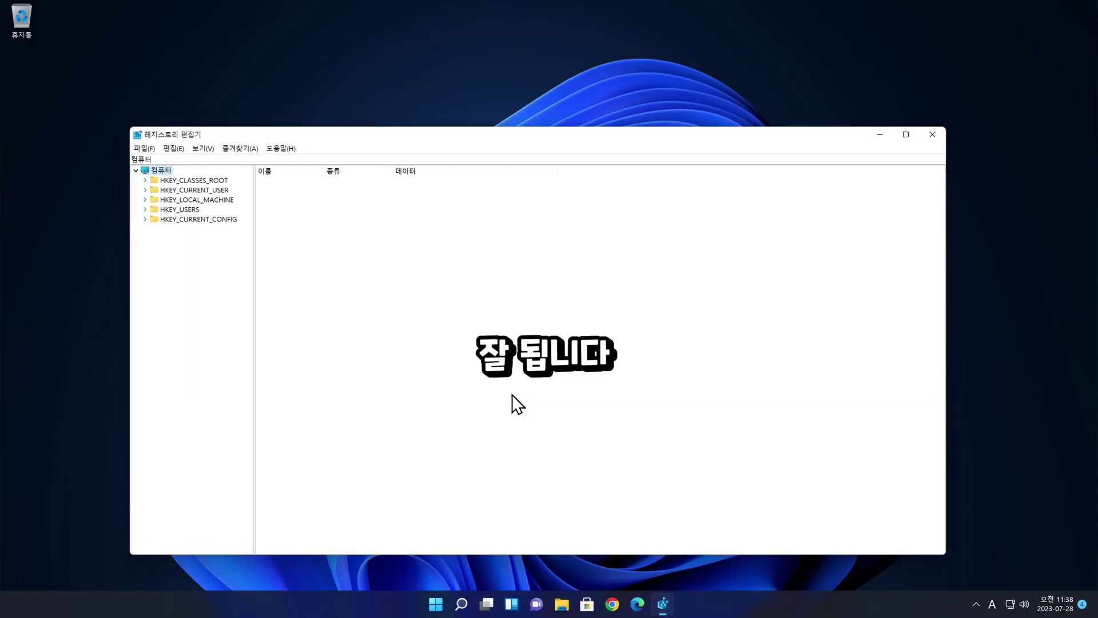
key("alt+F4")
right_click(448, 604)
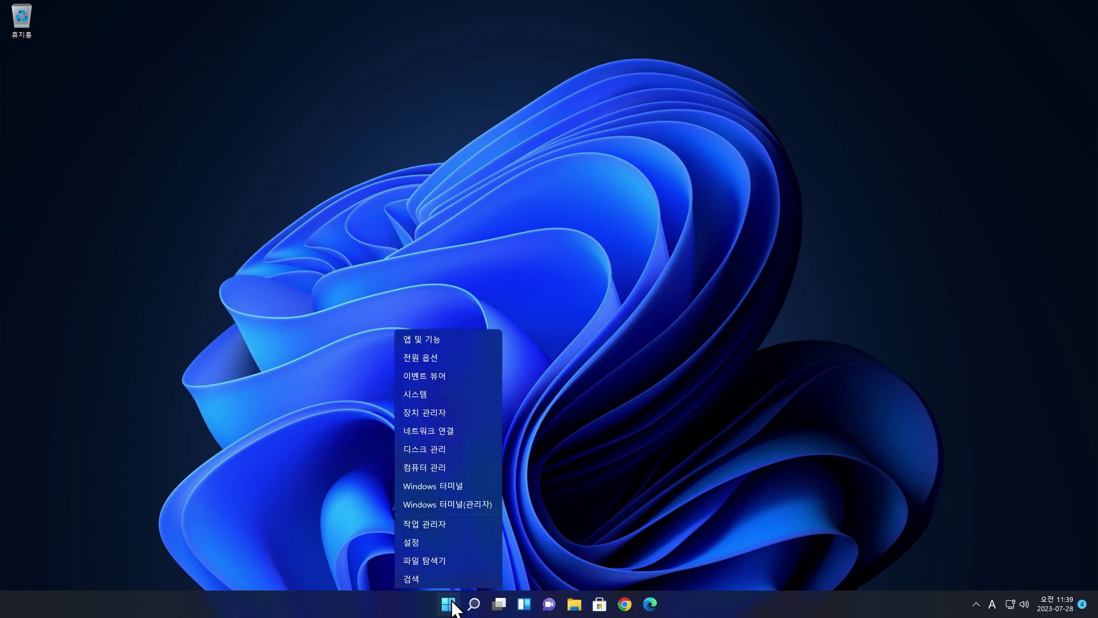
- In Disk Management, remove the E: and F: drive letters from their partitions
left_click(446, 392)
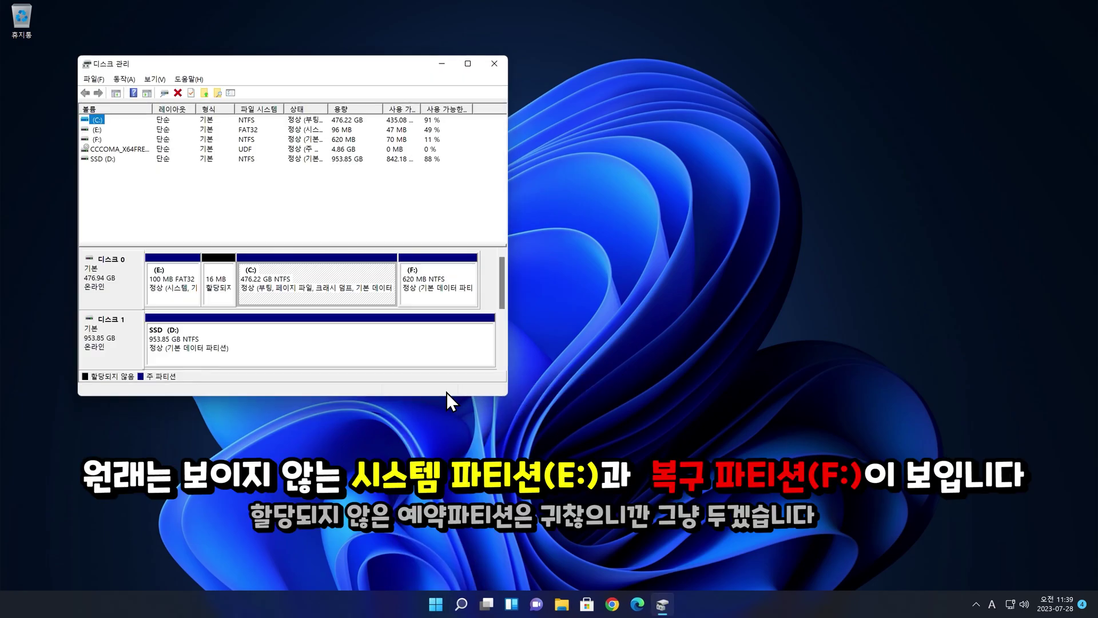
right_click(157, 277)
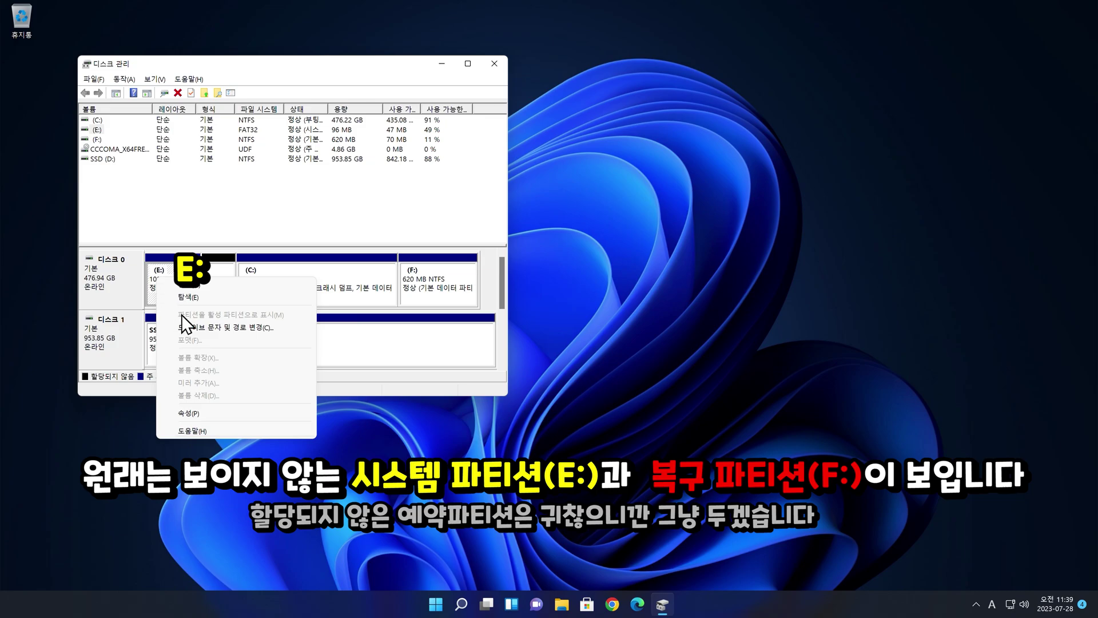
left_click(194, 323)
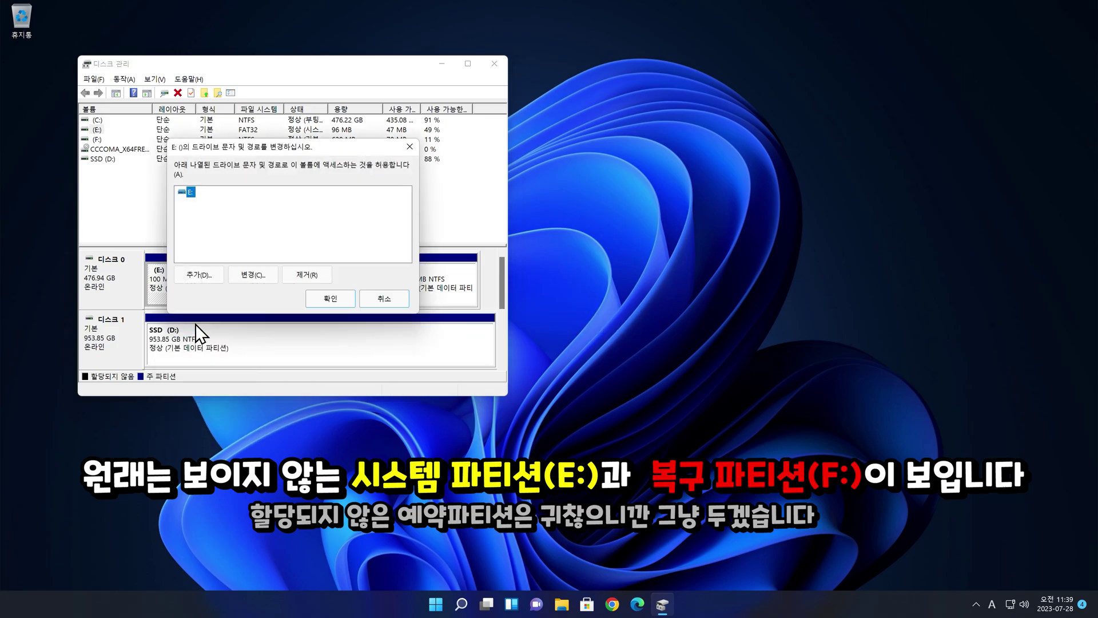
left_click(306, 276)
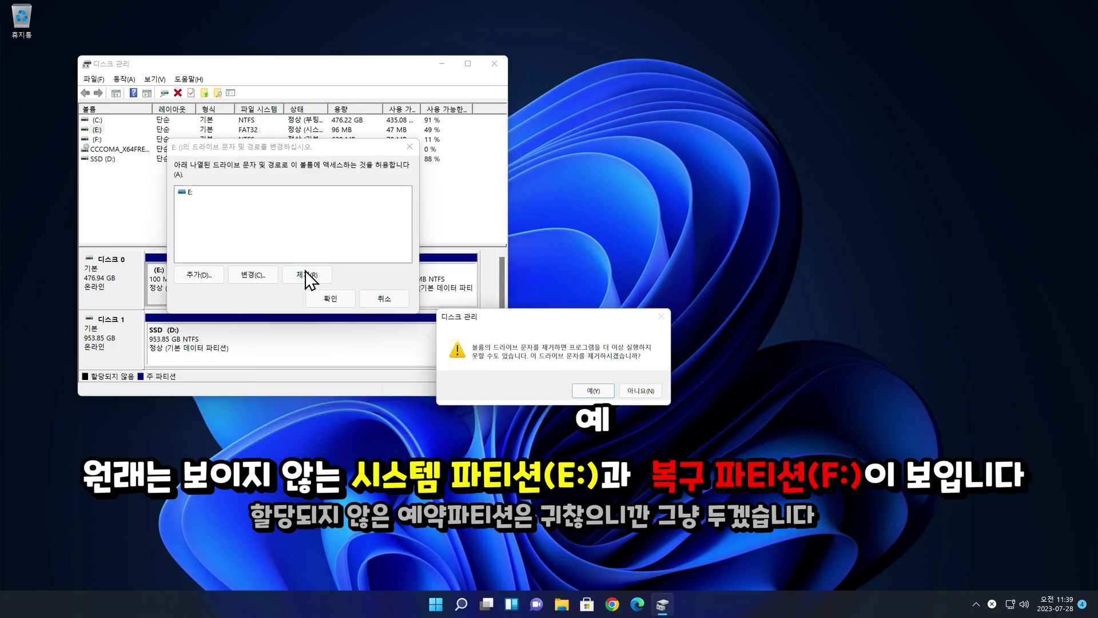
key("Return")
right_click(422, 279)
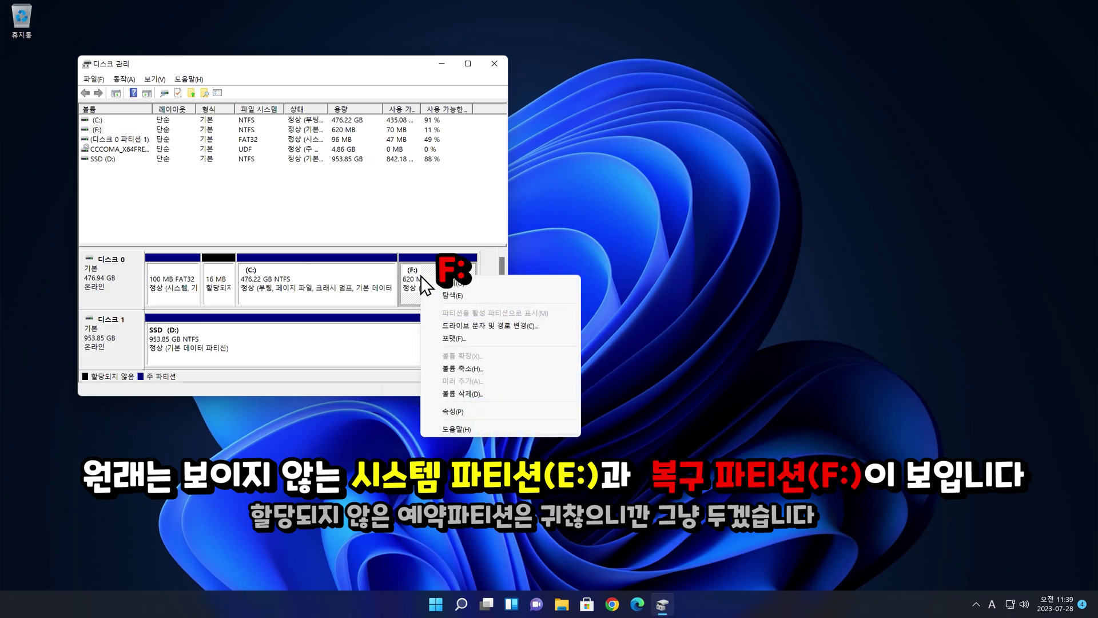
left_click(451, 324)
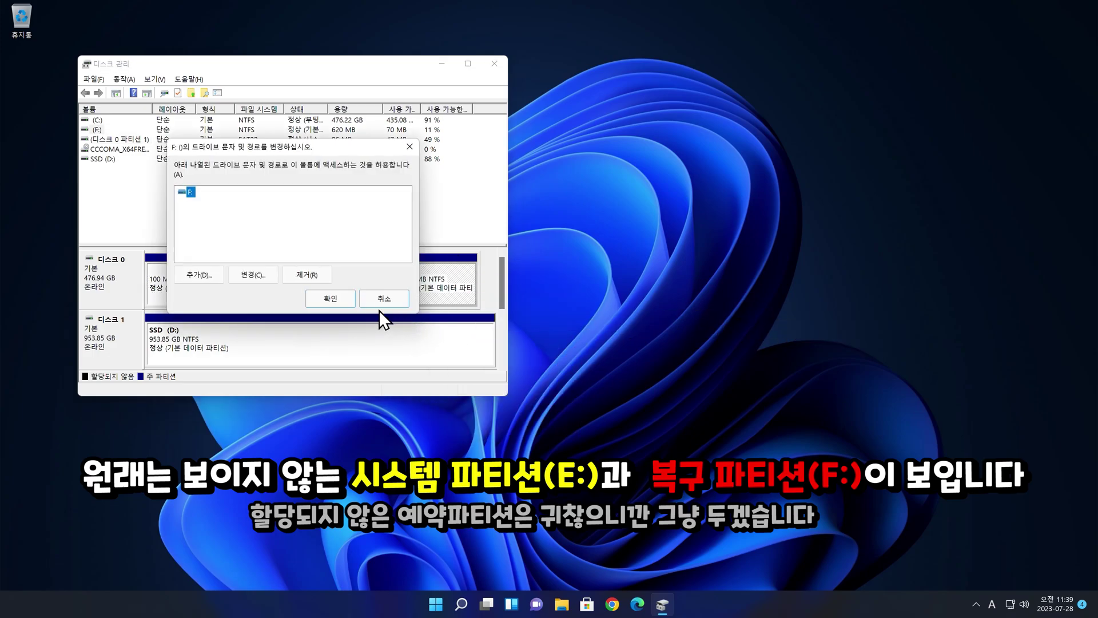
left_click(305, 273)
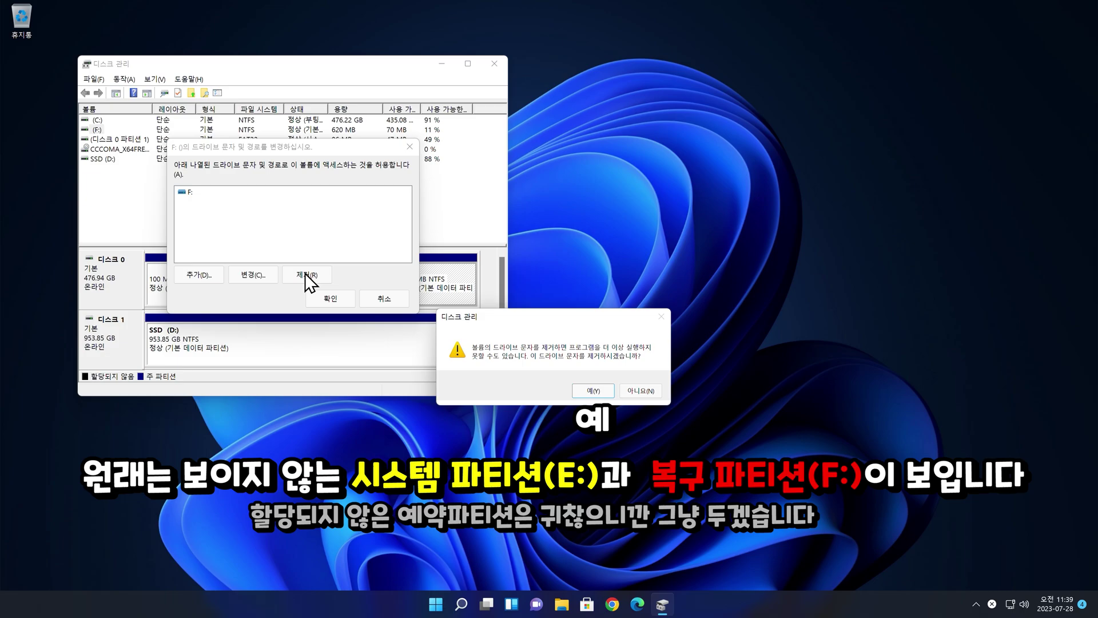
key("Return")
- Check This PC in File Explorer to verify only C:, D: and G: remain
key("alt+F4")
key("super+e")
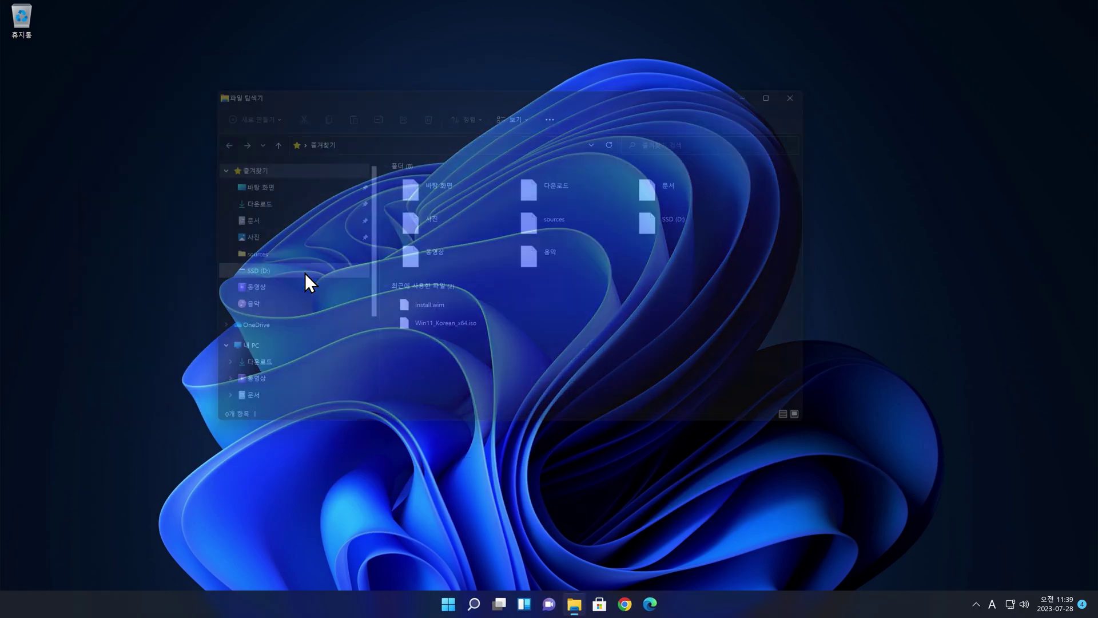
left_click(245, 357)
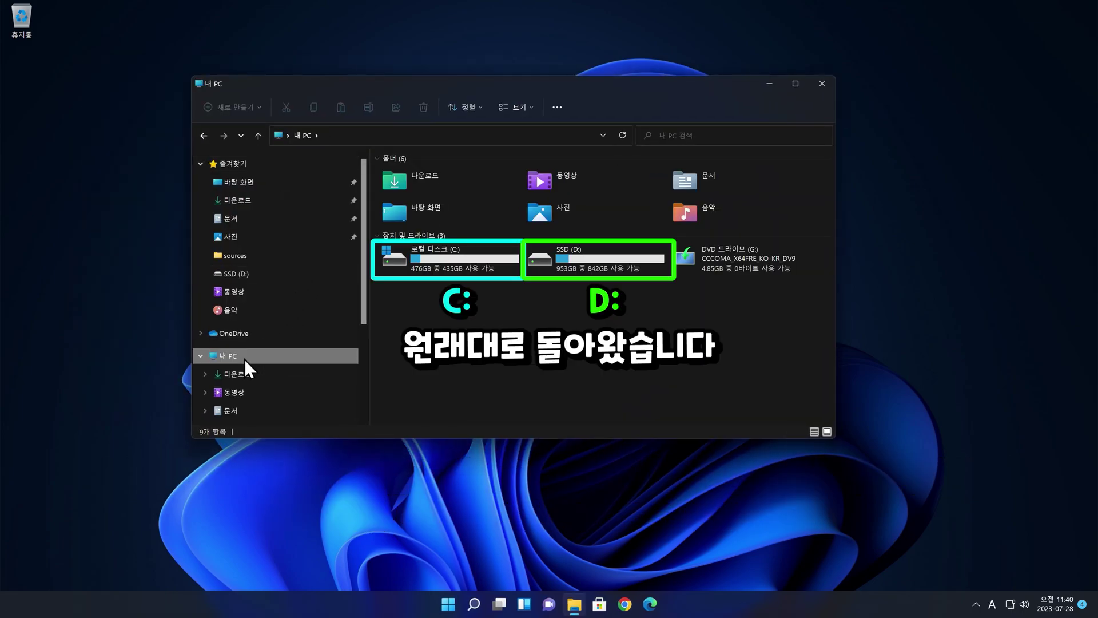